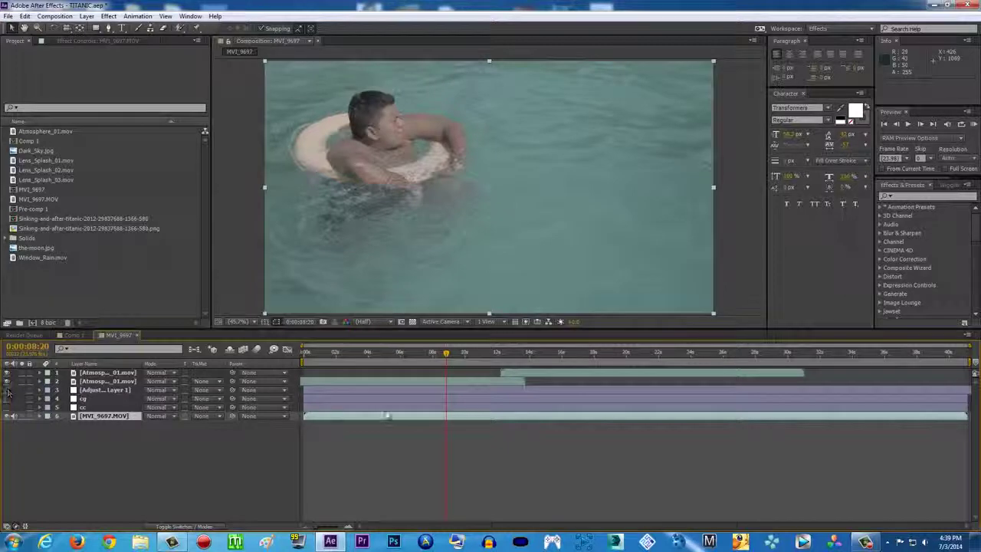
Show the cc layer over the MVI_9697 footage at about 18 seconds and examine its colour effects
{"action": "left_click", "coordinate": [574, 351]}
{"action": "left_click_drag", "start_coordinate": [588, 348], "coordinate": [601, 352]}
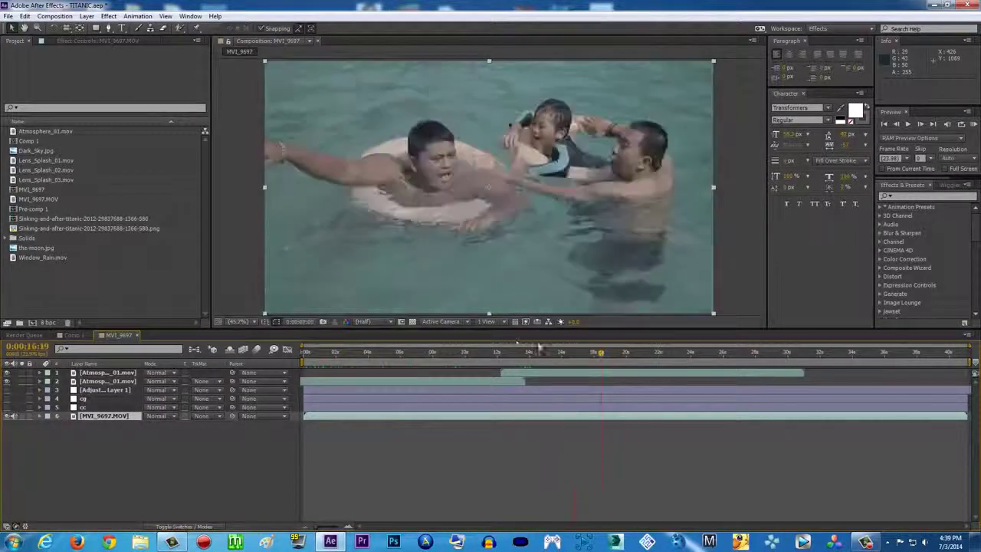
{"action": "left_click", "coordinate": [7, 407]}
{"action": "left_click", "coordinate": [7, 398]}
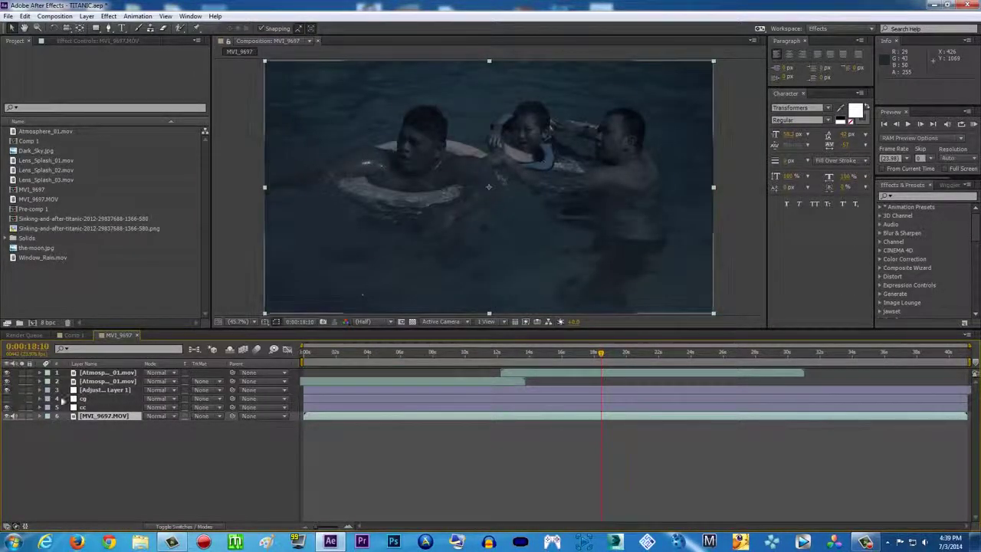
{"action": "left_click", "coordinate": [96, 407]}
{"action": "left_click", "coordinate": [81, 41]}
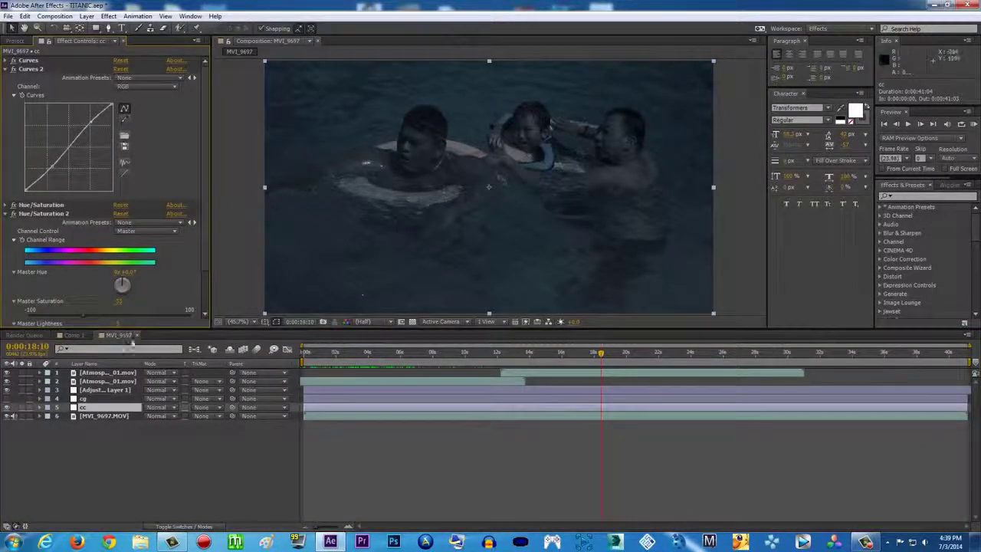
Review the sinking ship scene in Comp 1 at 0:00:02:14
{"action": "left_click", "coordinate": [75, 335]}
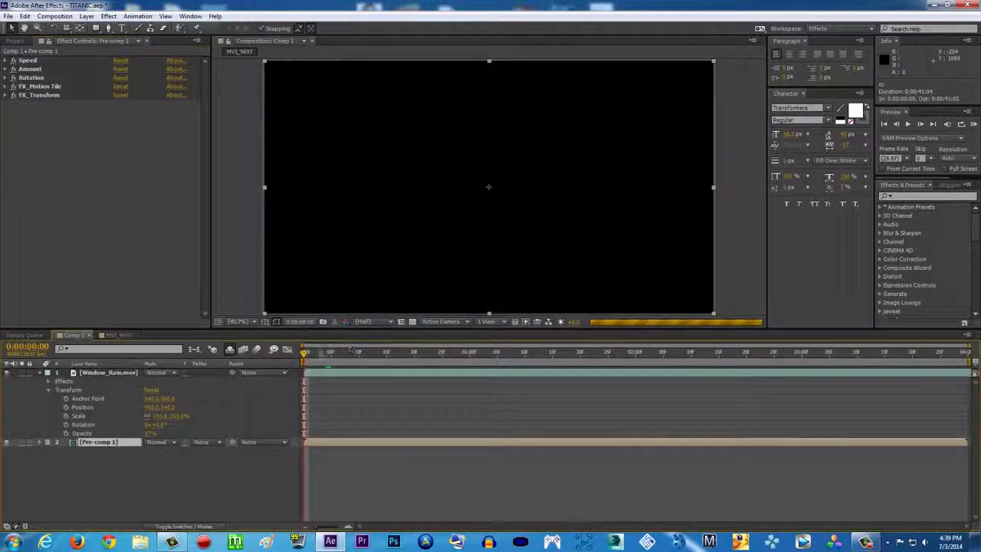
{"action": "left_click_drag", "start_coordinate": [329, 354], "coordinate": [714, 354]}
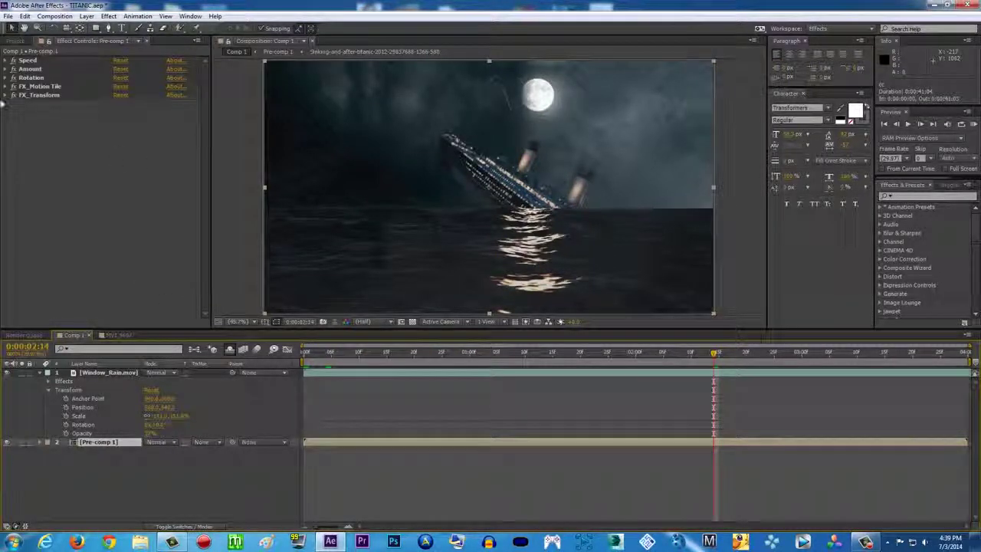
Create a new composition from the MVI_9697.MOV footage and move the current time to 0:00:07:10
{"action": "left_click", "coordinate": [13, 41]}
{"action": "left_click", "coordinate": [44, 199]}
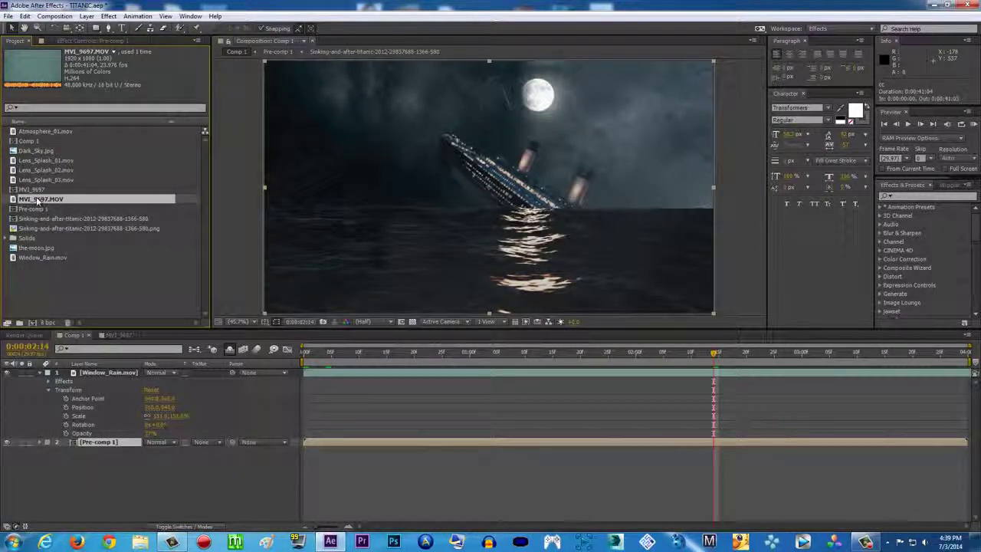
{"action": "left_click_drag", "start_coordinate": [37, 200], "coordinate": [33, 323]}
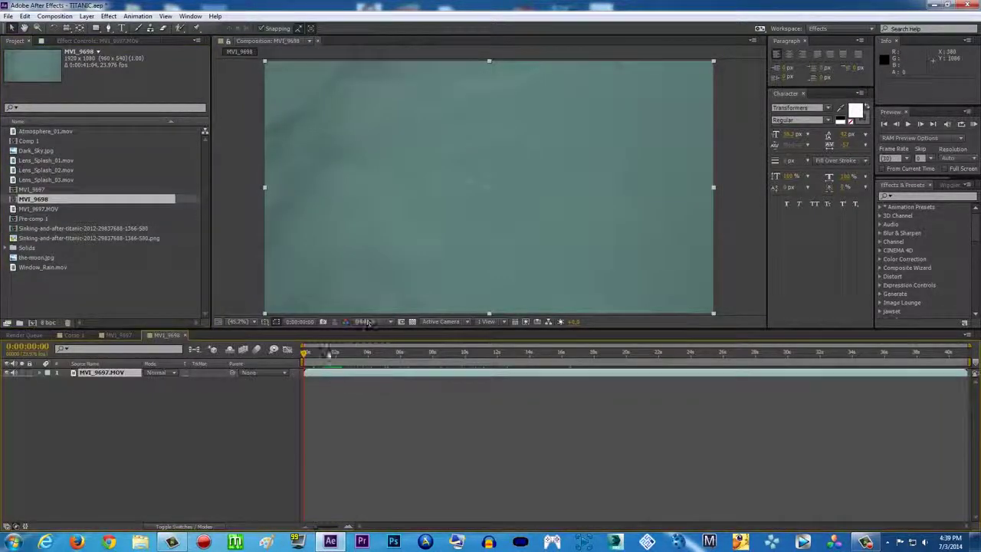
{"action": "left_click_drag", "start_coordinate": [337, 354], "coordinate": [423, 357]}
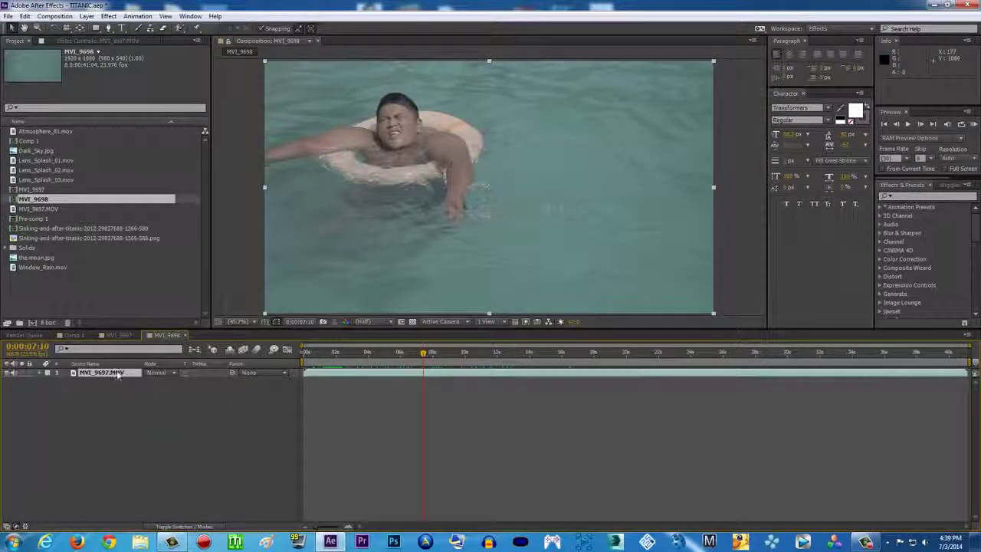
Add a new adjustment layer above the MVI_9697.MOV layer
{"action": "left_click", "coordinate": [323, 371]}
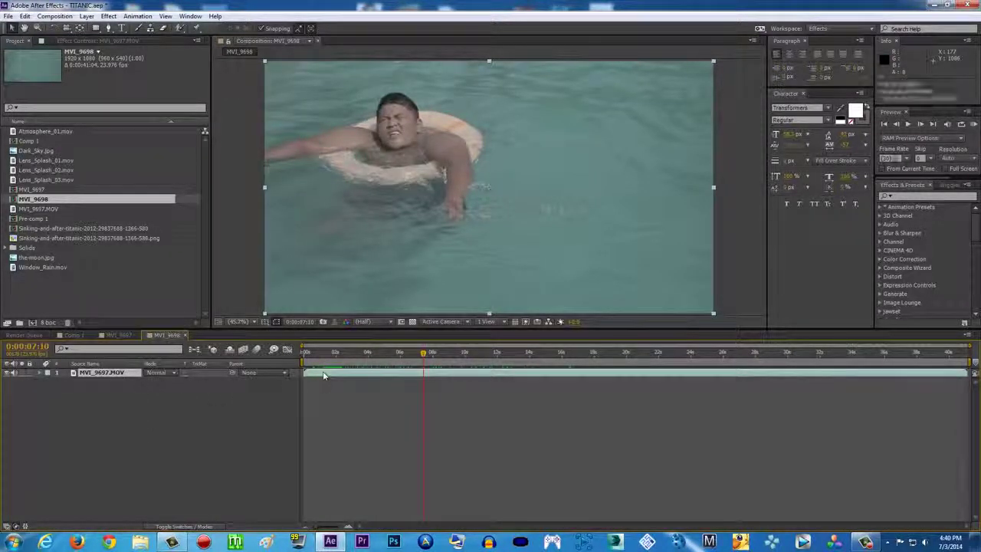
{"action": "left_click", "coordinate": [87, 16]}
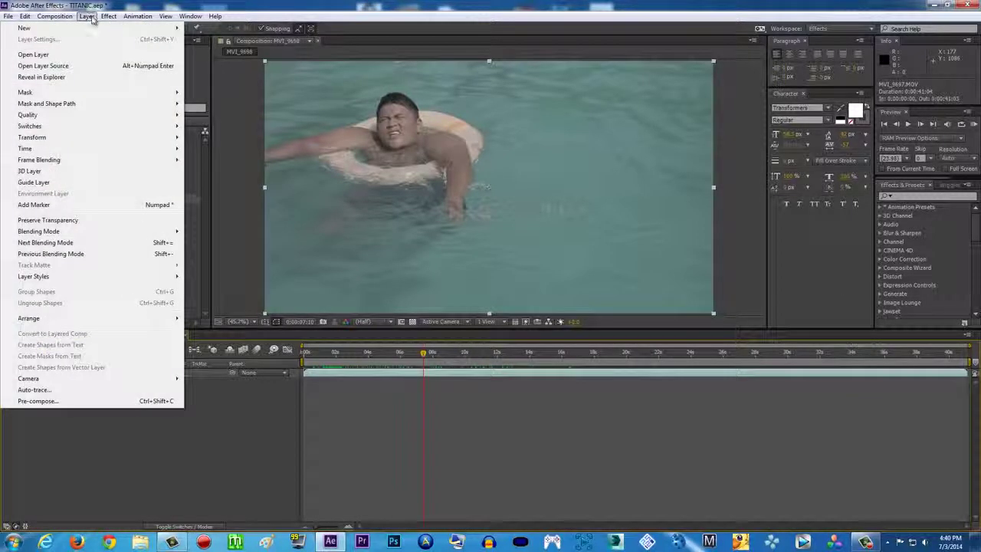
{"action": "mouse_move", "coordinate": [102, 31]}
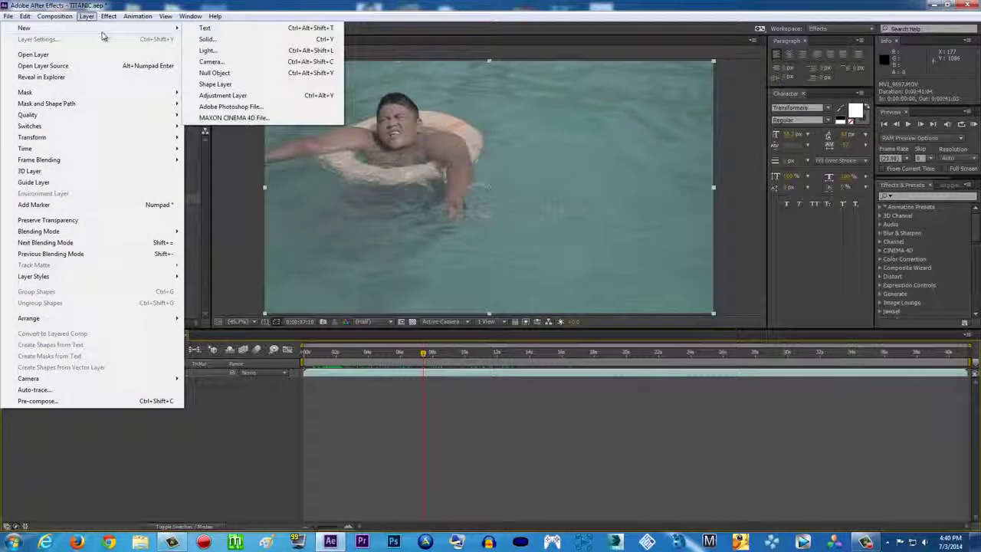
{"action": "left_click", "coordinate": [223, 95]}
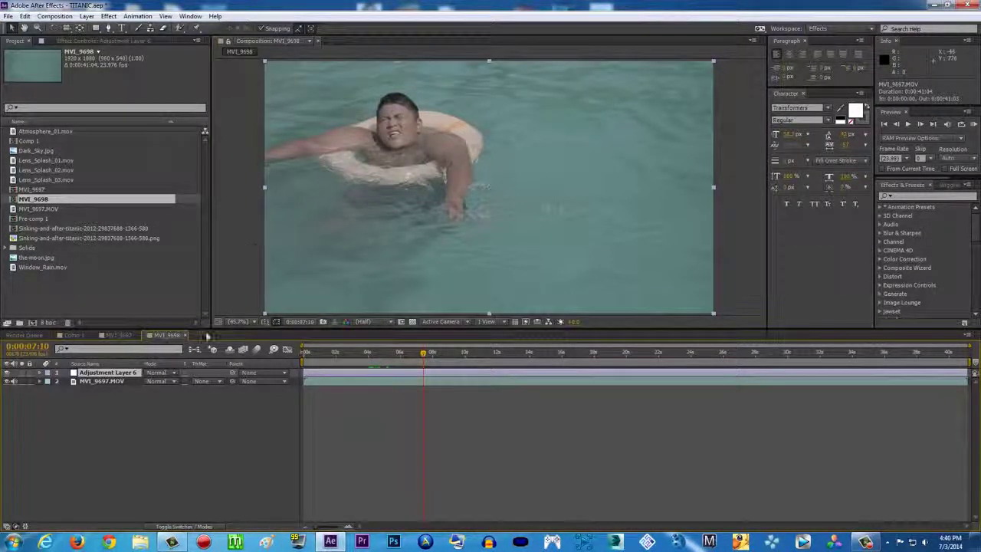
{"action": "left_click", "coordinate": [120, 382]}
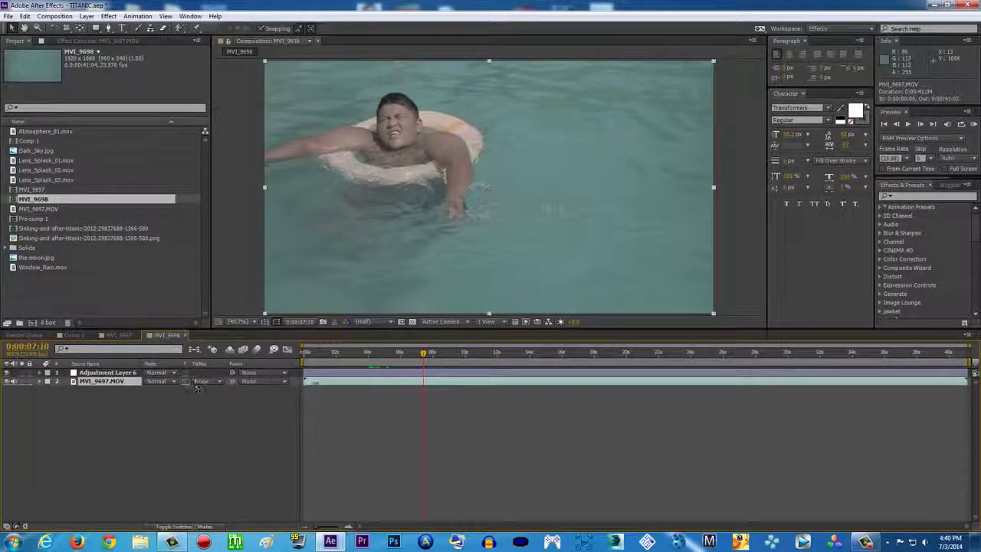
{"action": "left_click", "coordinate": [314, 373]}
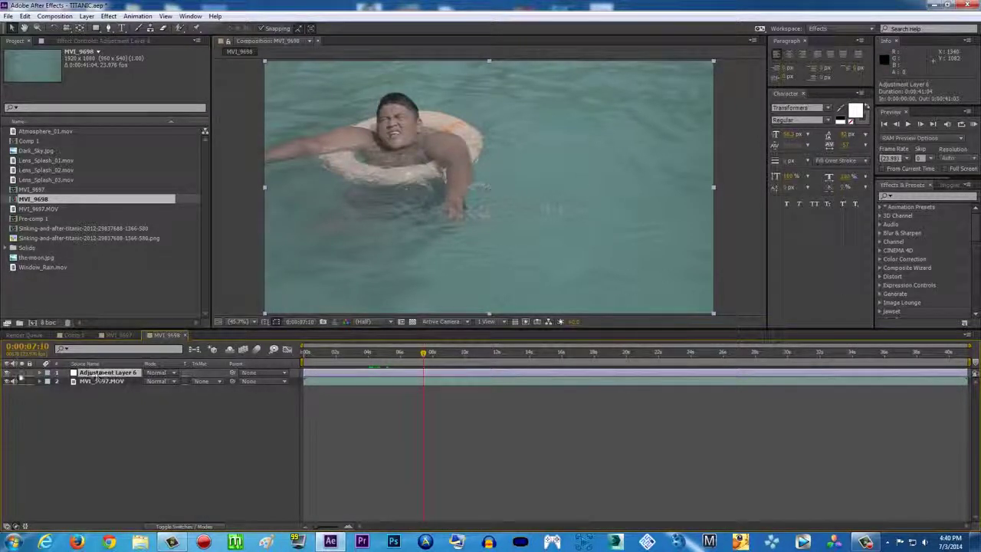
{"action": "left_click", "coordinate": [7, 372]}
{"action": "left_click", "coordinate": [9, 374]}
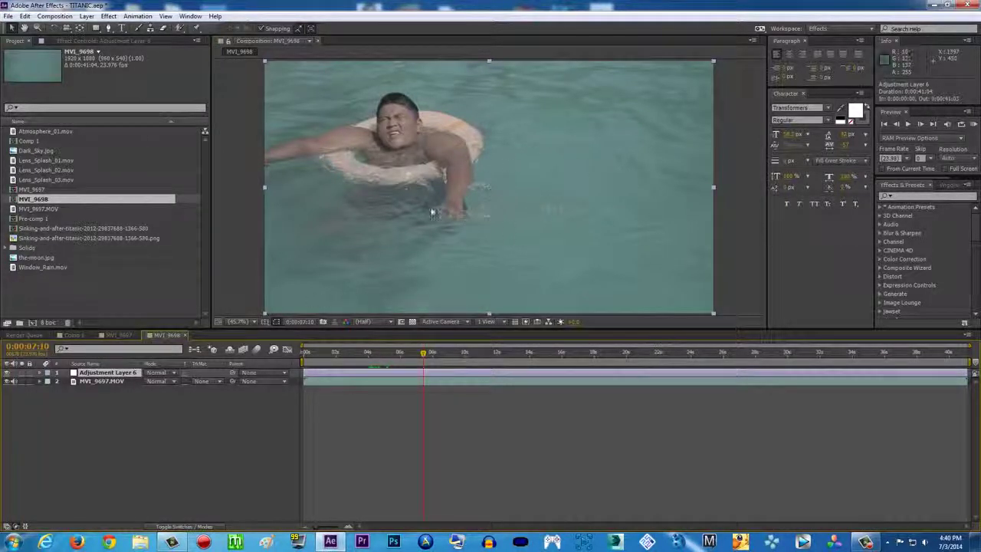
{"action": "left_click", "coordinate": [121, 382]}
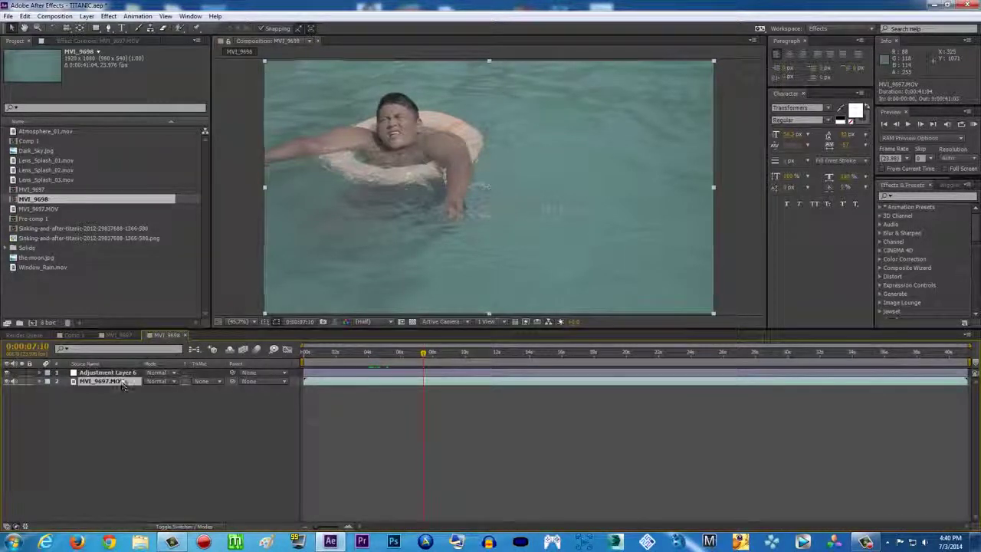
Apply the Curves colour correction effect to the adjustment layer
{"action": "left_click", "coordinate": [121, 373]}
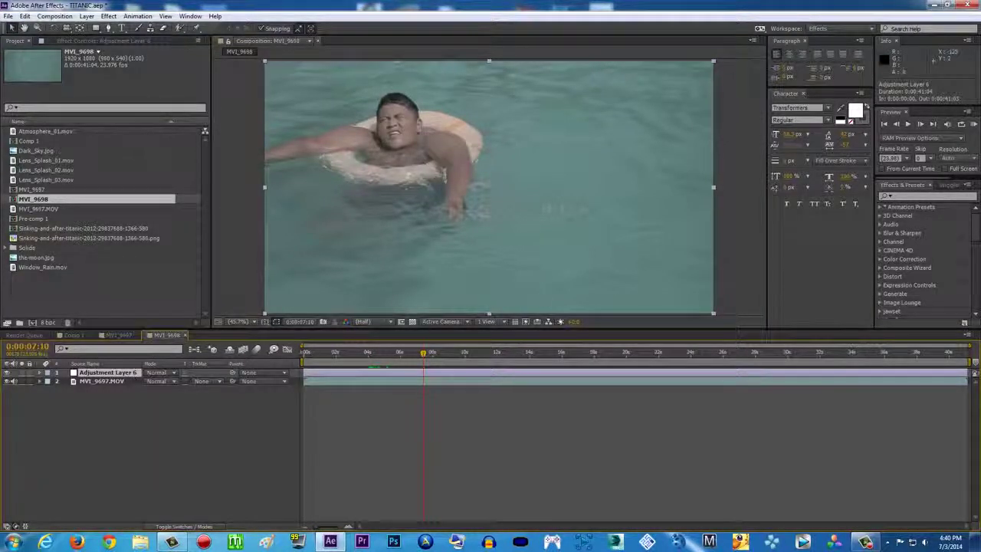
{"action": "left_click", "coordinate": [108, 16]}
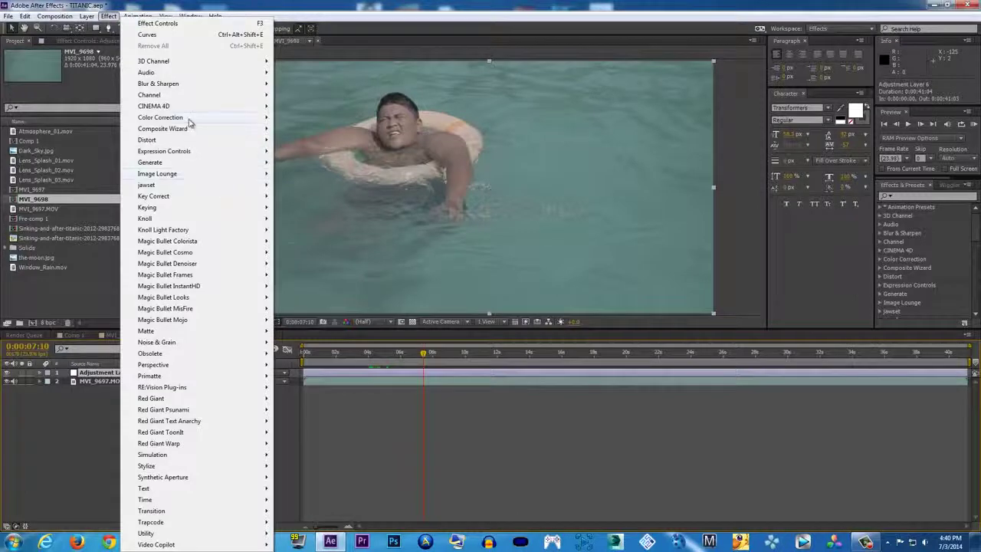
{"action": "mouse_move", "coordinate": [188, 119]}
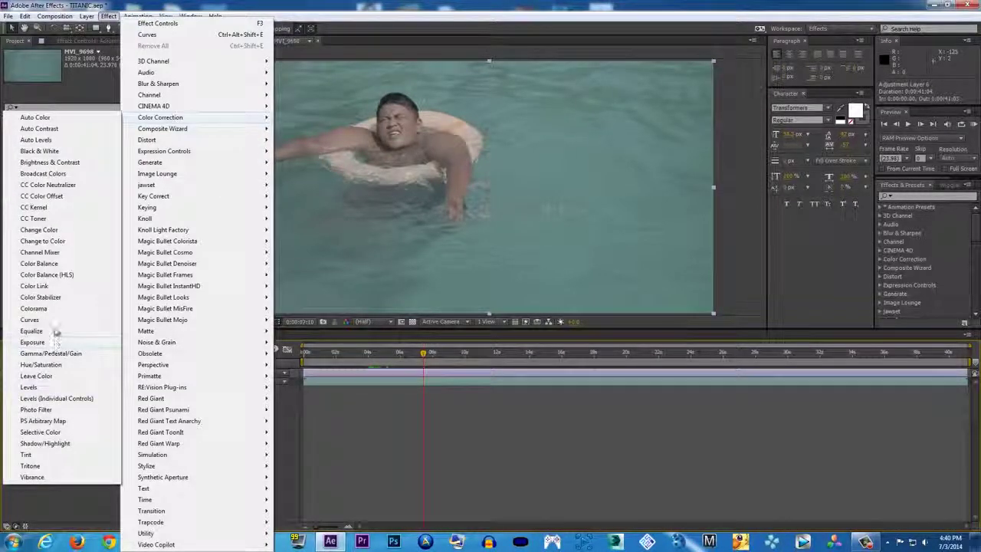
{"action": "left_click", "coordinate": [51, 320]}
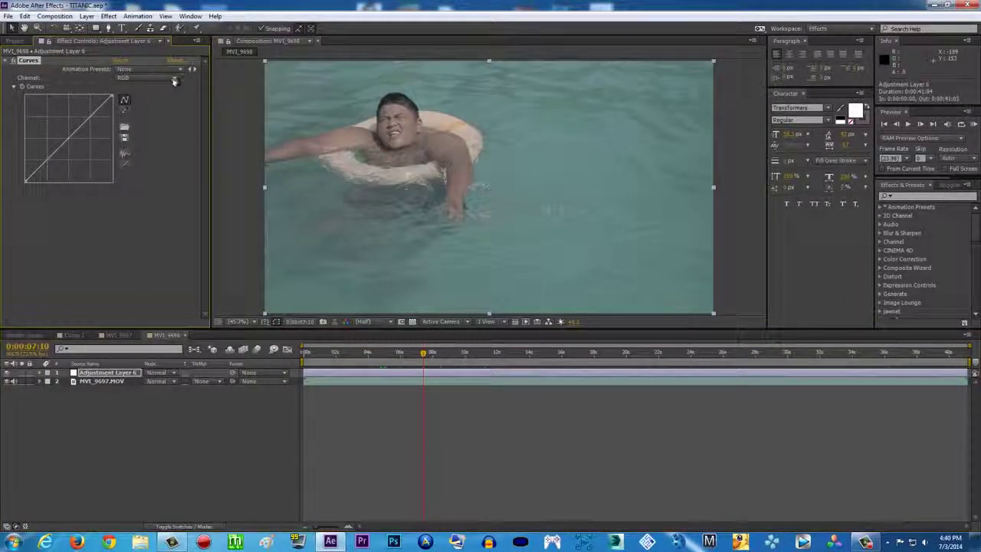
At 0:00:04:16, shape the Red channel curve into an S by lowering the shadows and raising the highlights slightly
{"action": "mouse_move", "coordinate": [372, 351]}
{"action": "left_mouse_down"}
{"action": "mouse_move", "coordinate": [389, 351]}
{"action": "mouse_move", "coordinate": [378, 352]}
{"action": "left_mouse_up"}
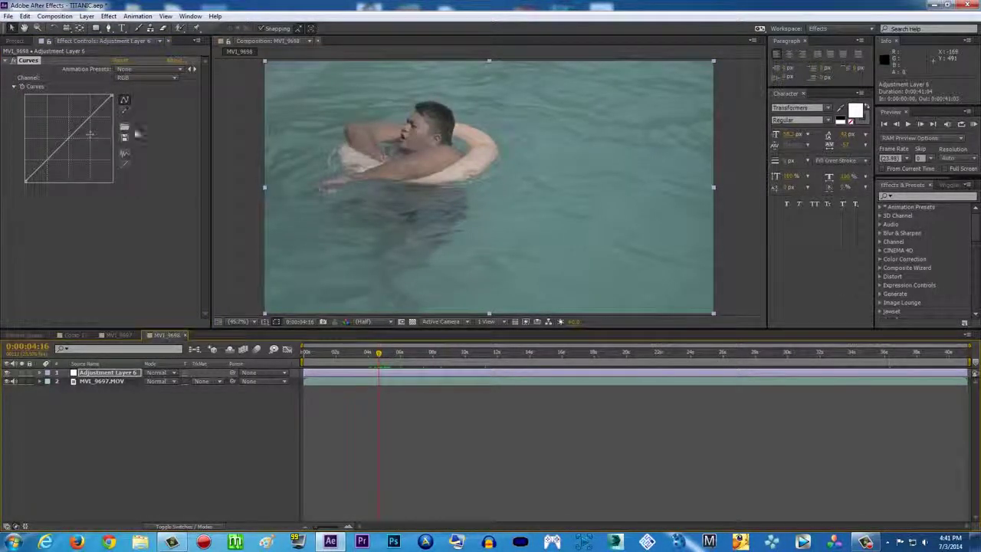
{"action": "left_click", "coordinate": [175, 78]}
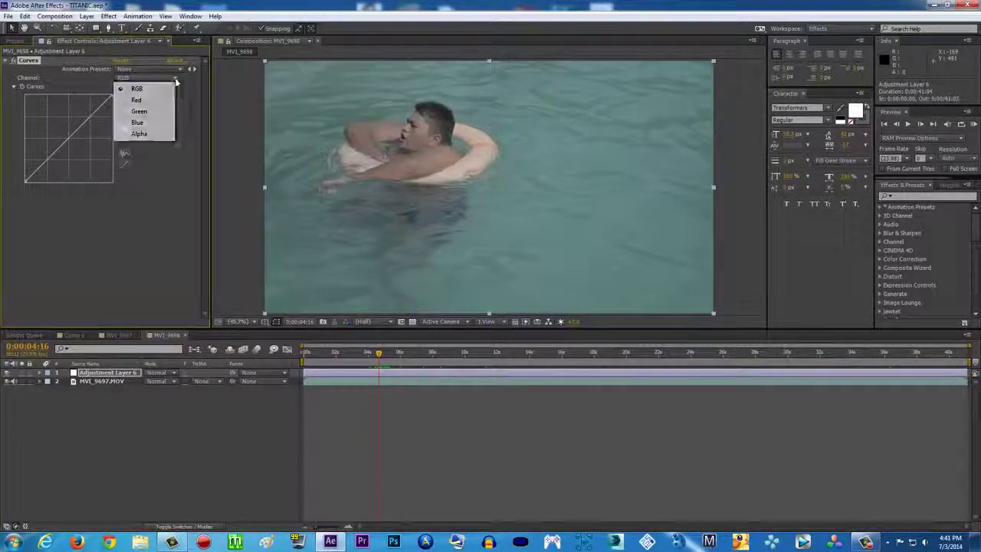
{"action": "left_click", "coordinate": [135, 100]}
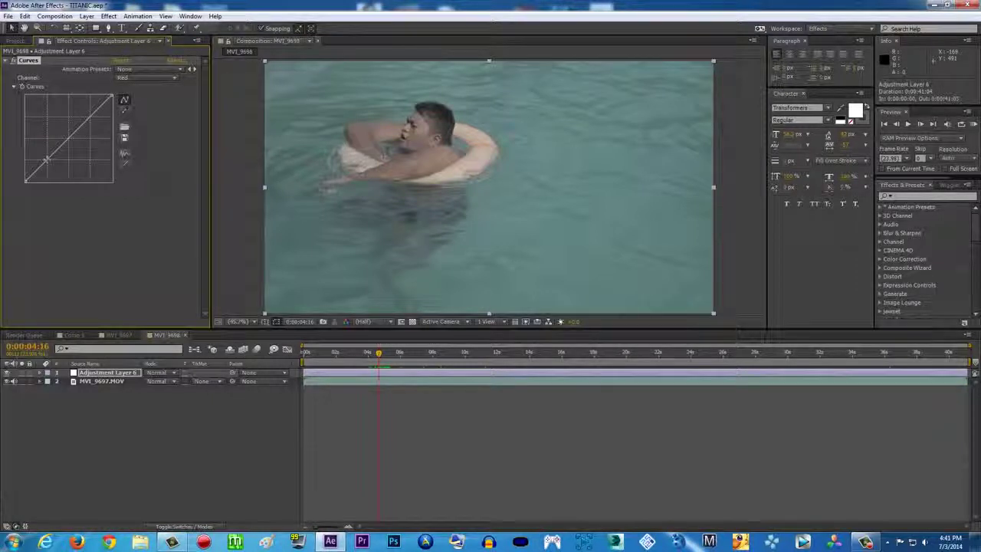
{"action": "left_click_drag", "start_coordinate": [46, 159], "coordinate": [53, 165]}
{"action": "left_click_drag", "start_coordinate": [90, 120], "coordinate": [88, 117]}
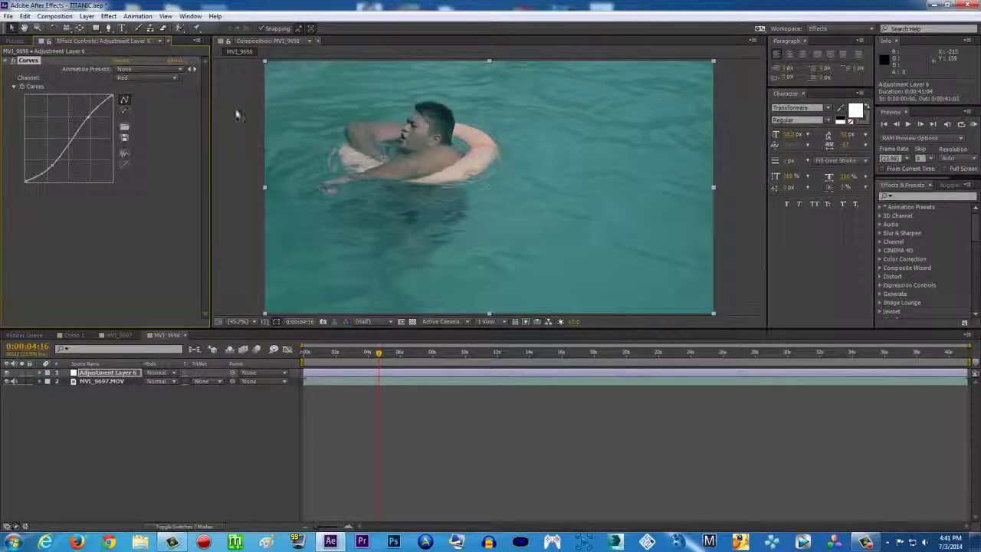
Lower the shadows of the Green channel curve and add a highlight point near the original diagonal
{"action": "left_click", "coordinate": [173, 78]}
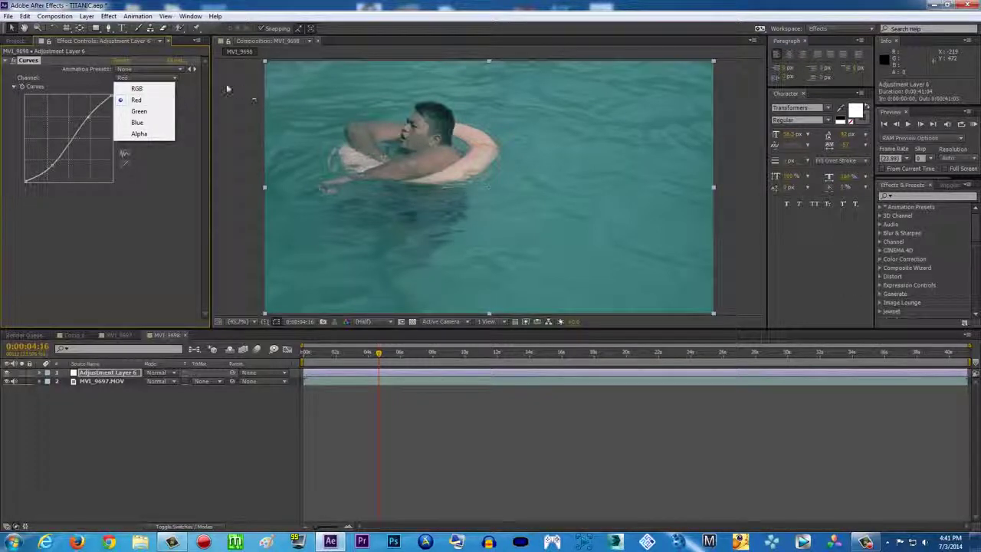
{"action": "left_click", "coordinate": [139, 111]}
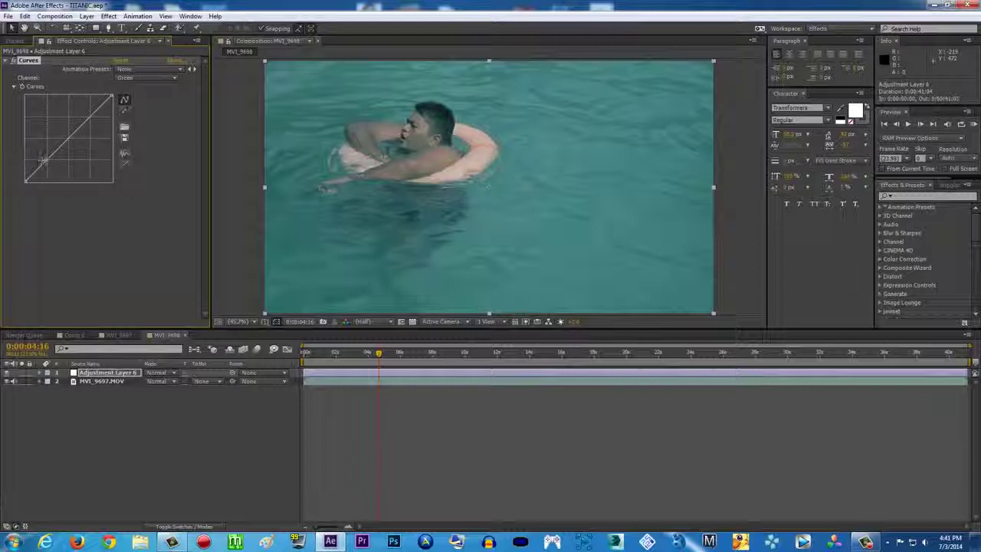
{"action": "left_click_drag", "start_coordinate": [44, 159], "coordinate": [52, 172]}
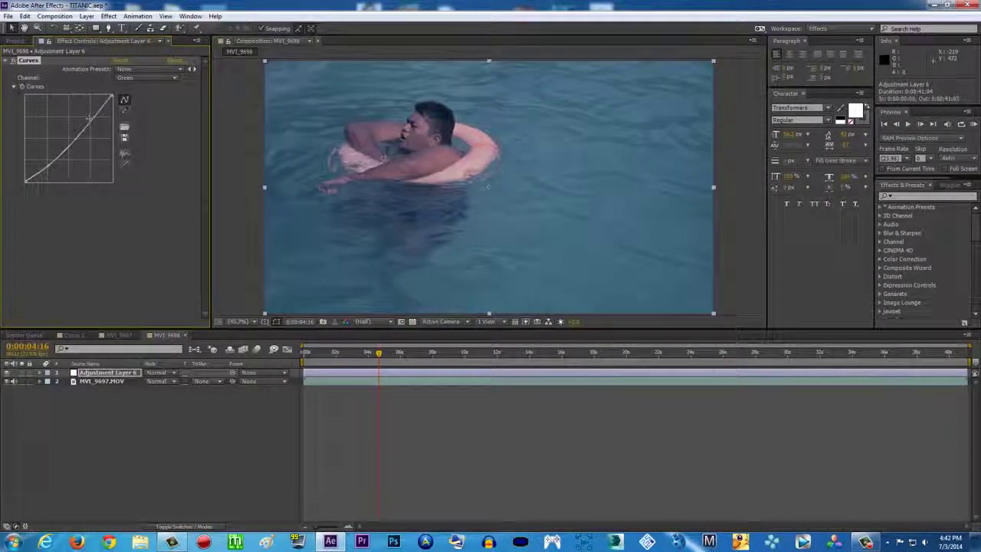
{"action": "left_click_drag", "start_coordinate": [88, 118], "coordinate": [93, 125]}
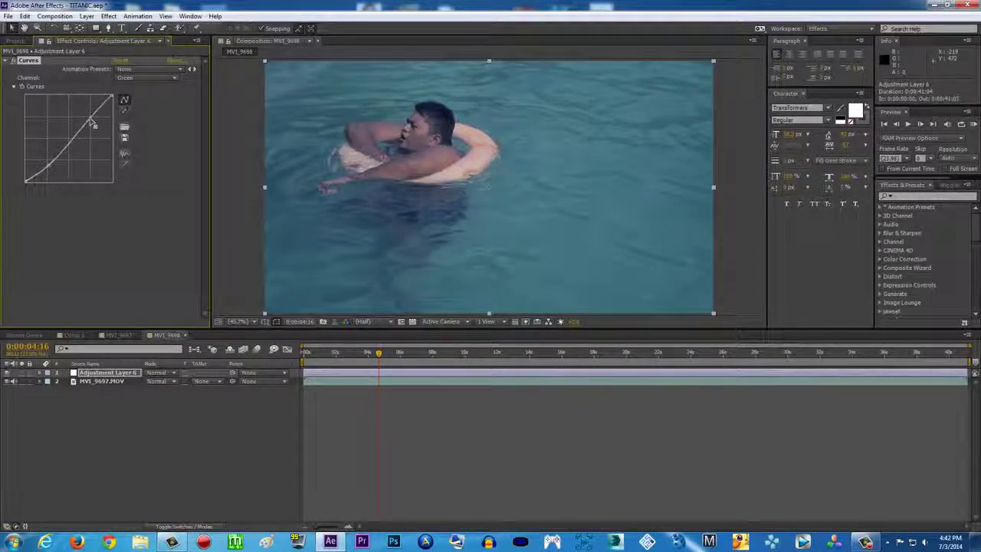
Raise the midtones of the Blue channel curve slightly to push the water toward blue
{"action": "left_click", "coordinate": [165, 77]}
{"action": "left_click", "coordinate": [146, 120]}
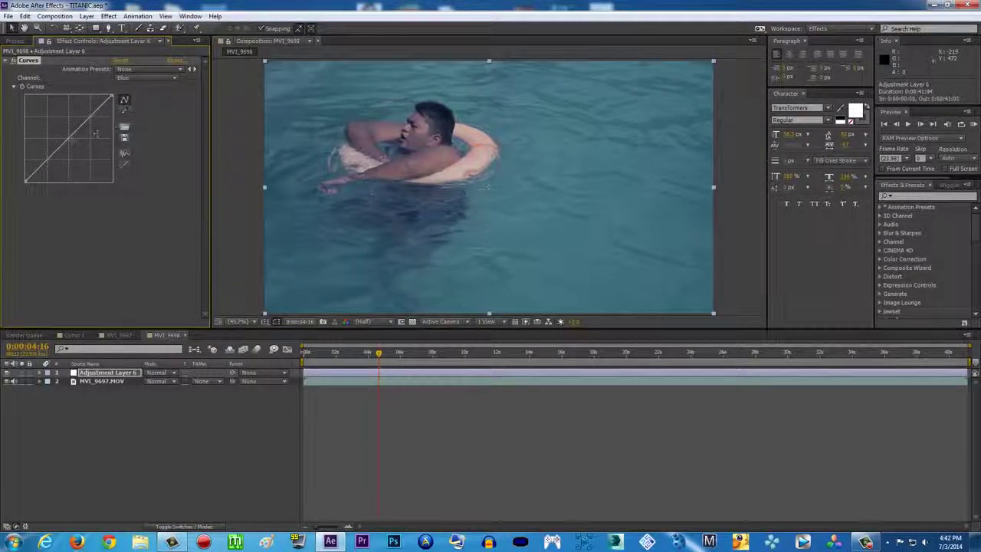
{"action": "left_click_drag", "start_coordinate": [68, 139], "coordinate": [66, 134]}
{"action": "left_click", "coordinate": [123, 238]}
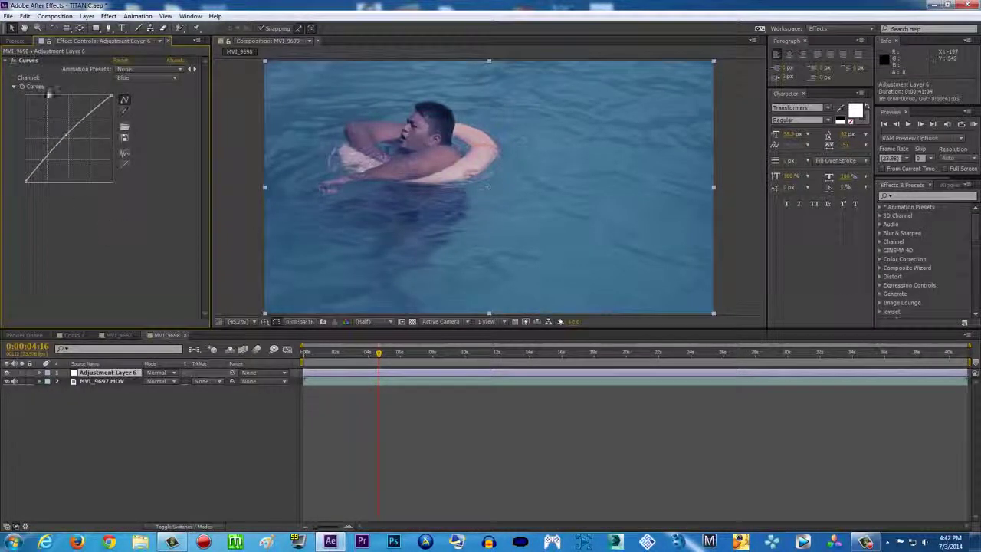
Duplicate the Curves effect on the adjustment layer and switch both instances to the RGB channel
{"action": "left_click", "coordinate": [36, 61]}
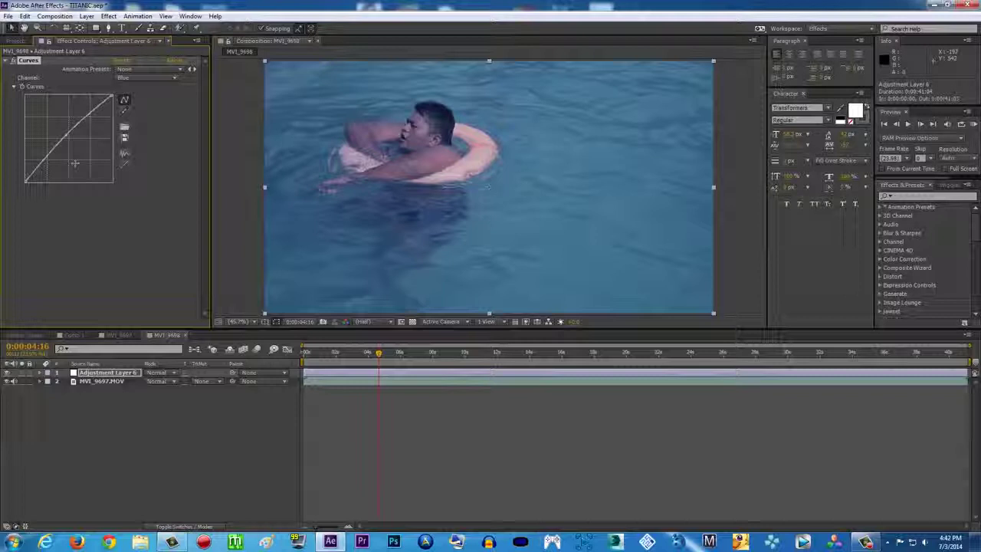
{"action": "key", "text": "ctrl+d"}
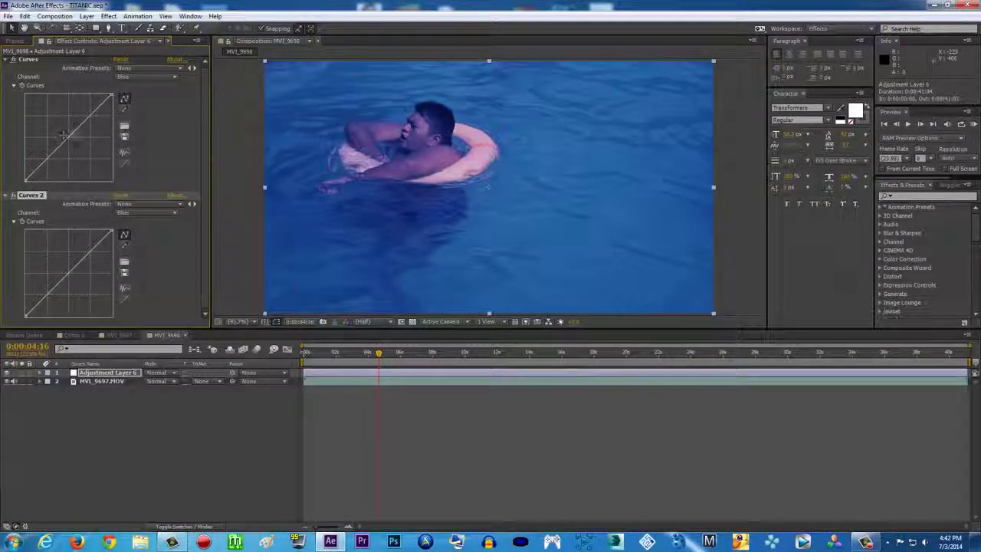
{"action": "left_click", "coordinate": [154, 77]}
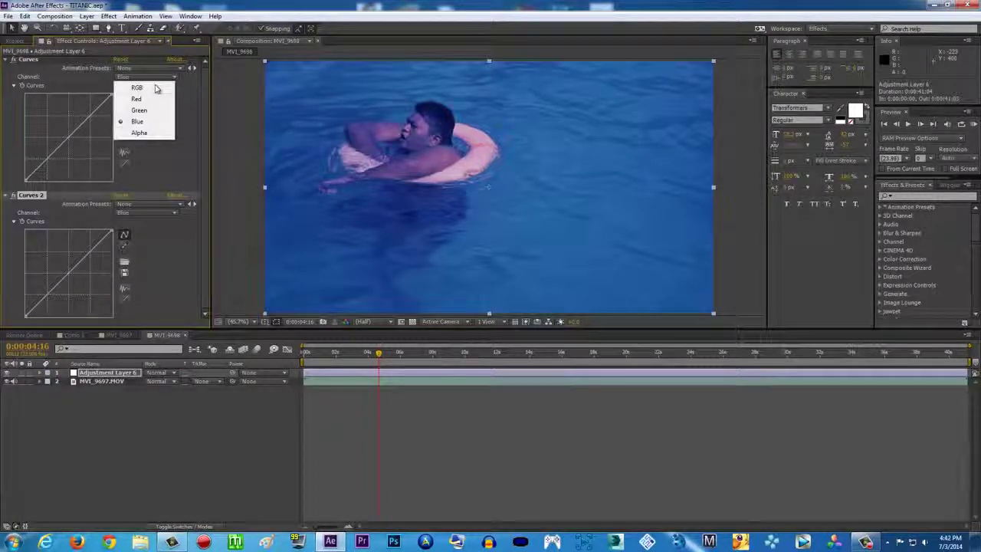
{"action": "left_click", "coordinate": [138, 87]}
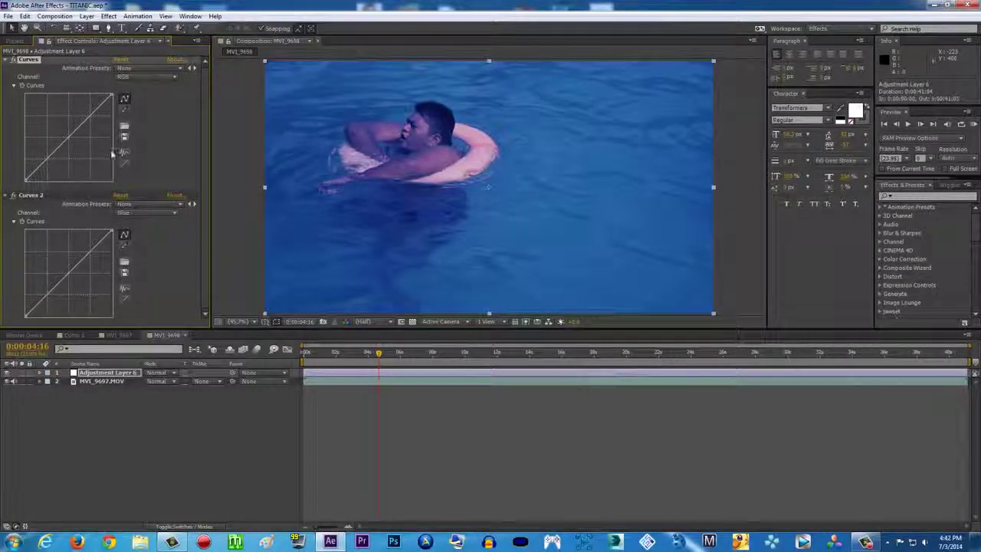
{"action": "left_click", "coordinate": [153, 218]}
{"action": "left_click", "coordinate": [144, 220]}
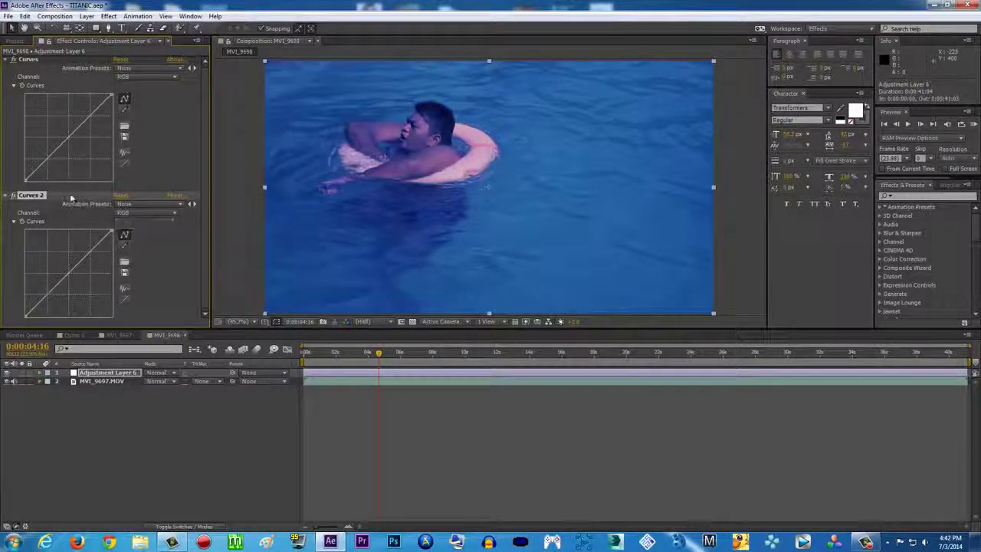
Remove the duplicate Curves effect and lower the midtones of the remaining effect's RGB curve to darken the footage
{"action": "key", "text": "Delete"}
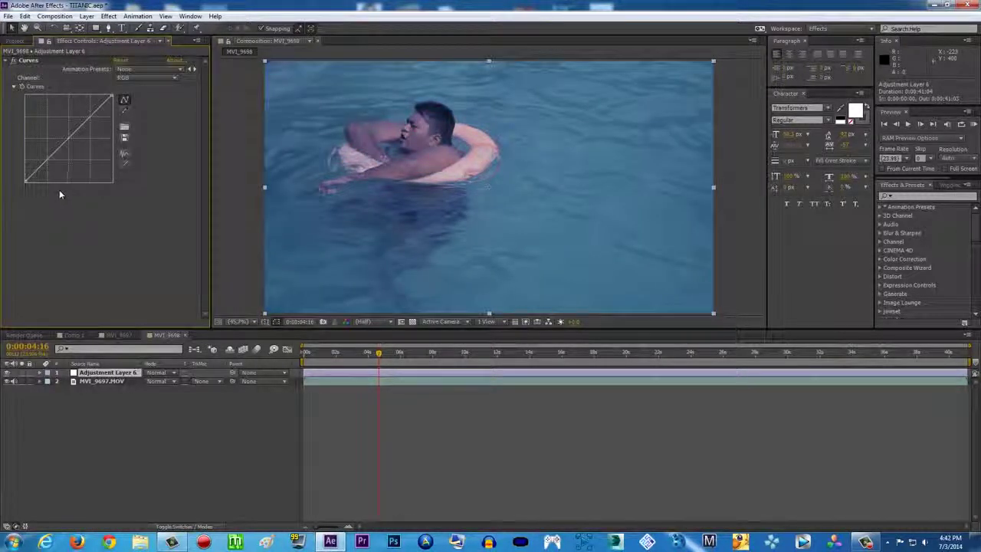
{"action": "left_click", "coordinate": [153, 79]}
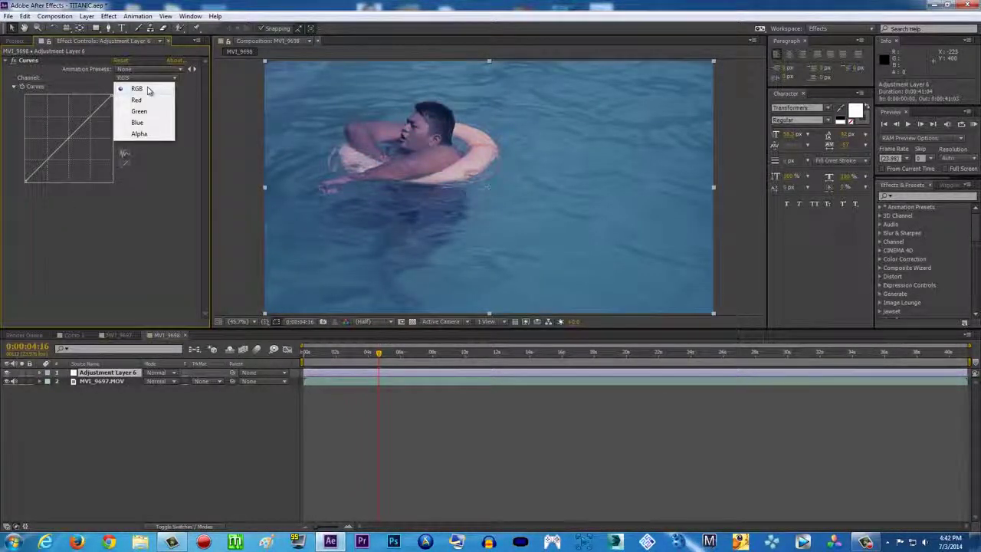
{"action": "left_click", "coordinate": [152, 85]}
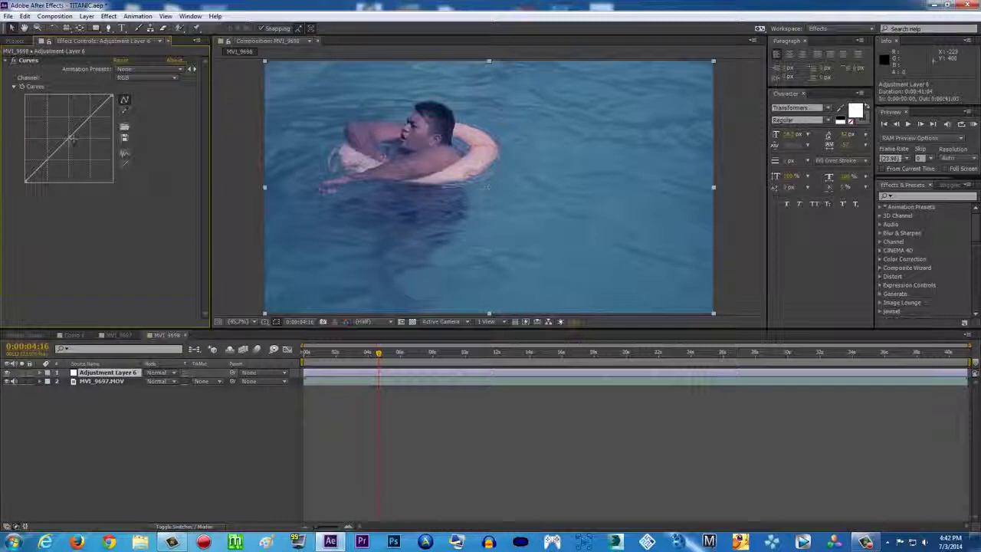
{"action": "left_click_drag", "start_coordinate": [71, 138], "coordinate": [75, 145]}
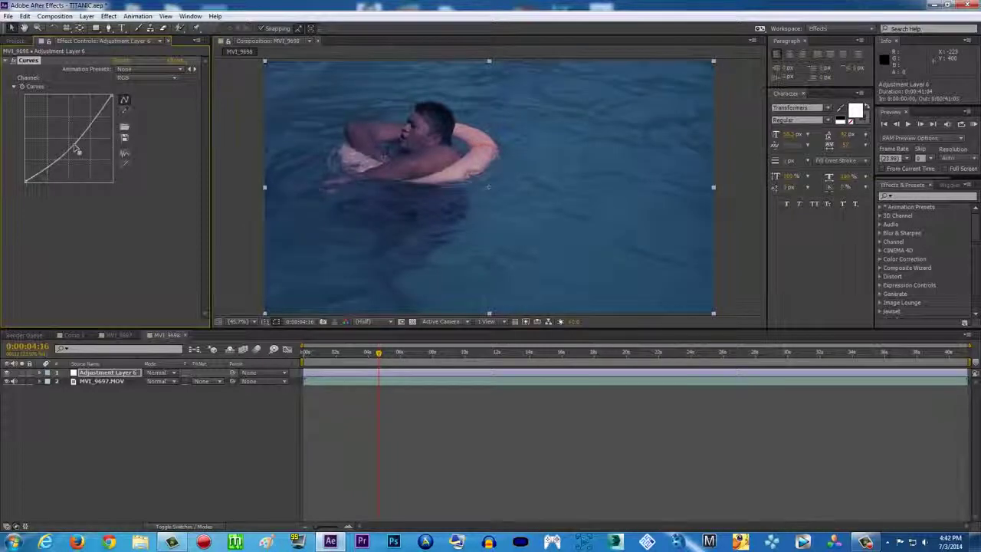
Pull the highlight point of the Red channel curve below the diagonal to reduce the warm tones in the skin and floats
{"action": "left_click", "coordinate": [162, 79]}
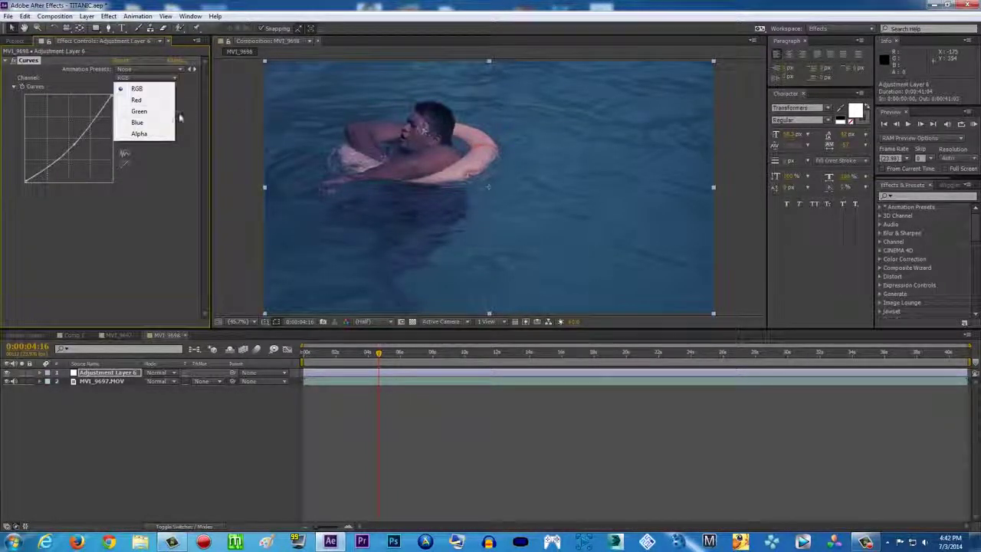
{"action": "left_click", "coordinate": [153, 101]}
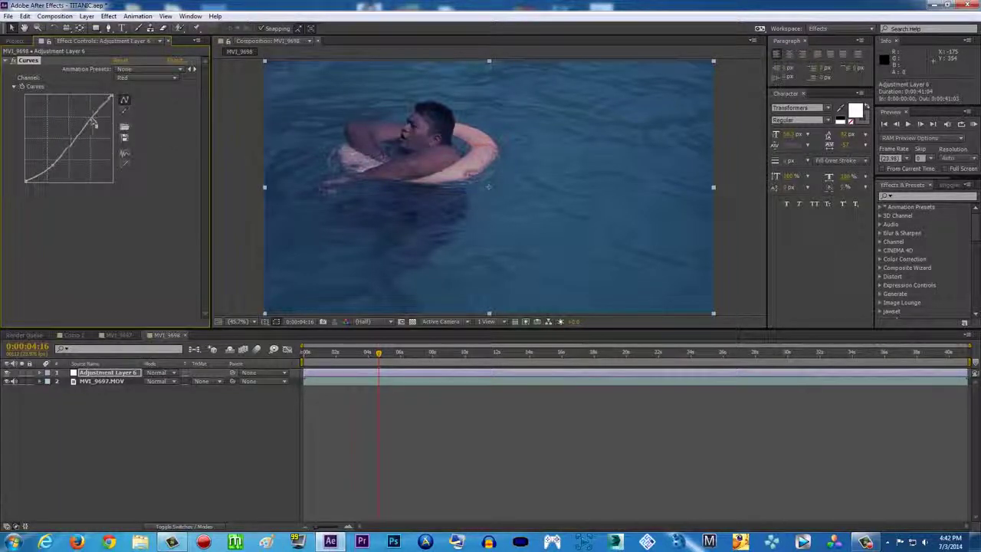
{"action": "left_click_drag", "start_coordinate": [93, 123], "coordinate": [99, 125]}
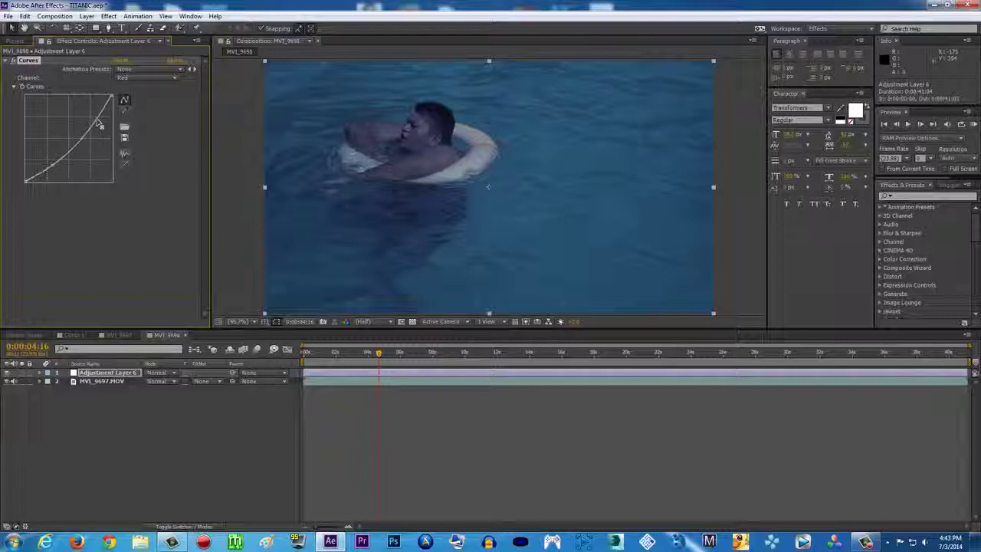
Return the Curves effect to the RGB channel, duplicate it to deepen the dark blue look, and play the footage
{"action": "left_click", "coordinate": [176, 77]}
{"action": "left_click", "coordinate": [167, 90]}
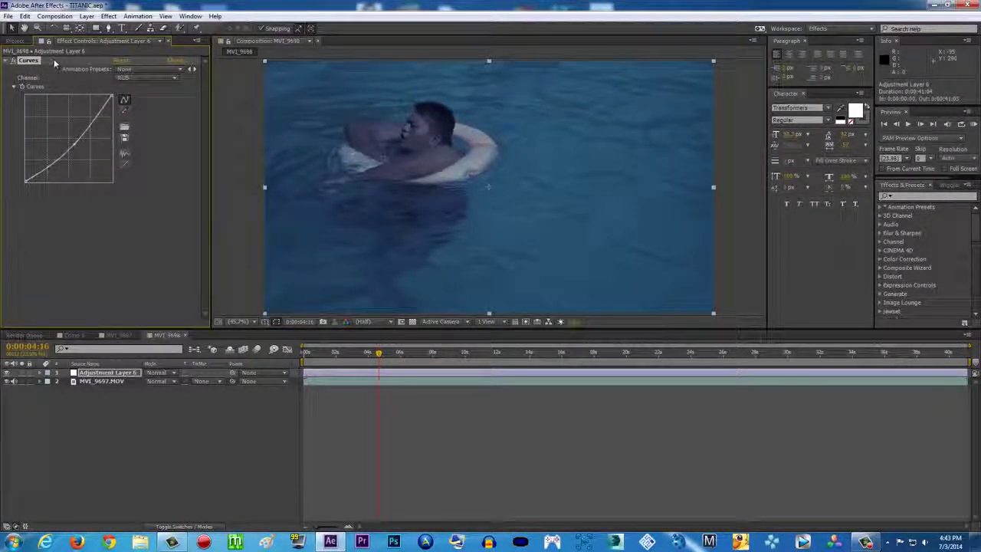
{"action": "key", "text": "ctrl+d"}
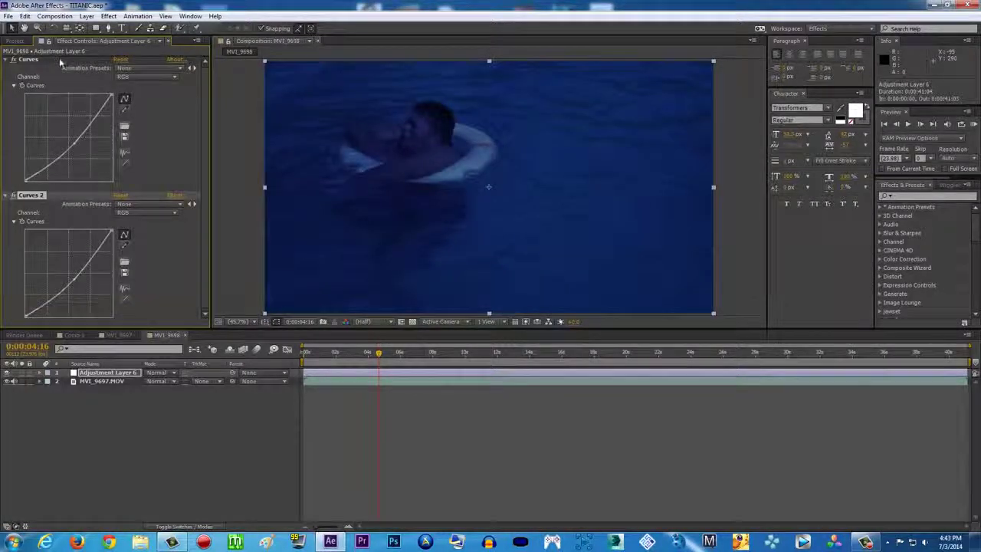
{"action": "key", "text": "space"}
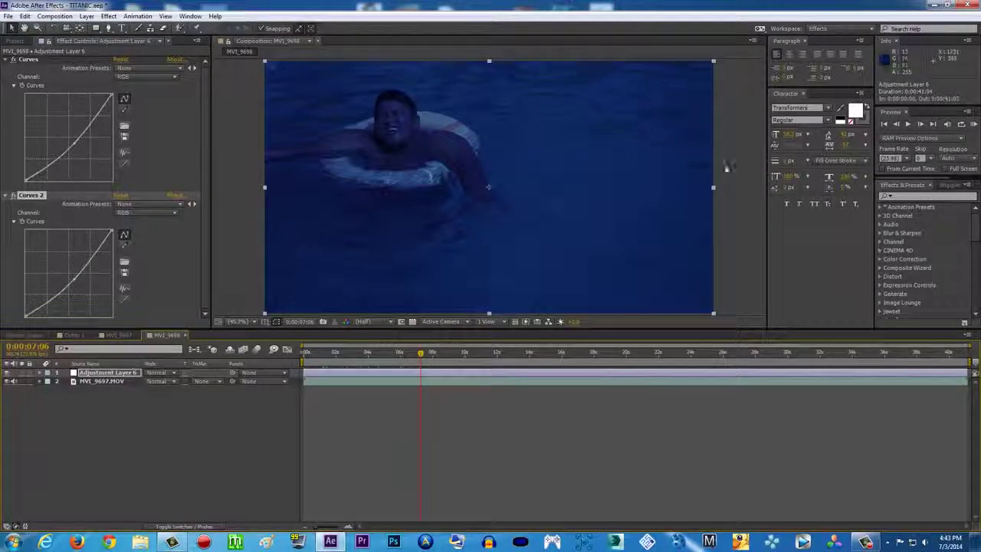
Collapse both Curves effects and add Hue/Saturation to Adjustment Layer 6 with reduced Master Saturation and slightly lower Master Lightness
{"action": "left_click", "coordinate": [6, 196]}
{"action": "left_click", "coordinate": [5, 60]}
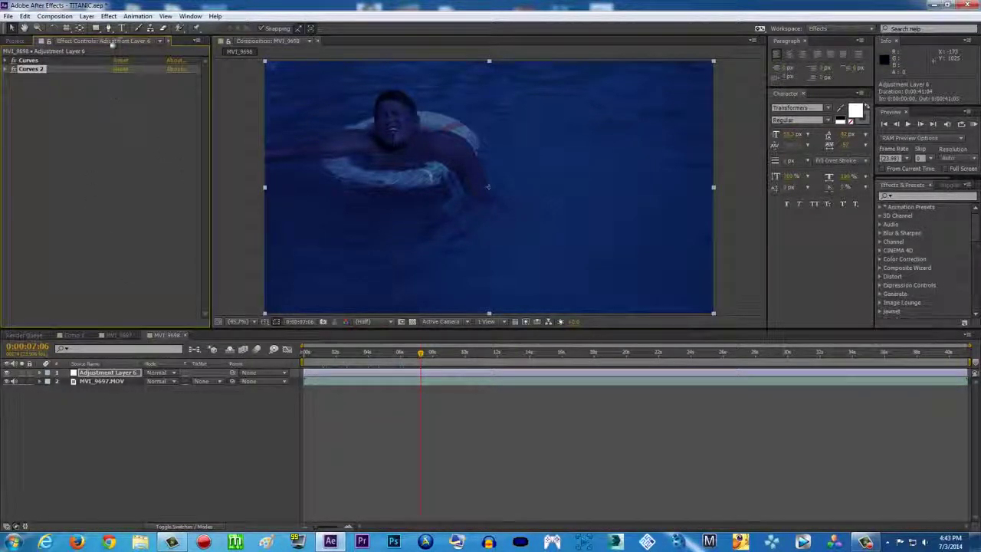
{"action": "left_click", "coordinate": [108, 16]}
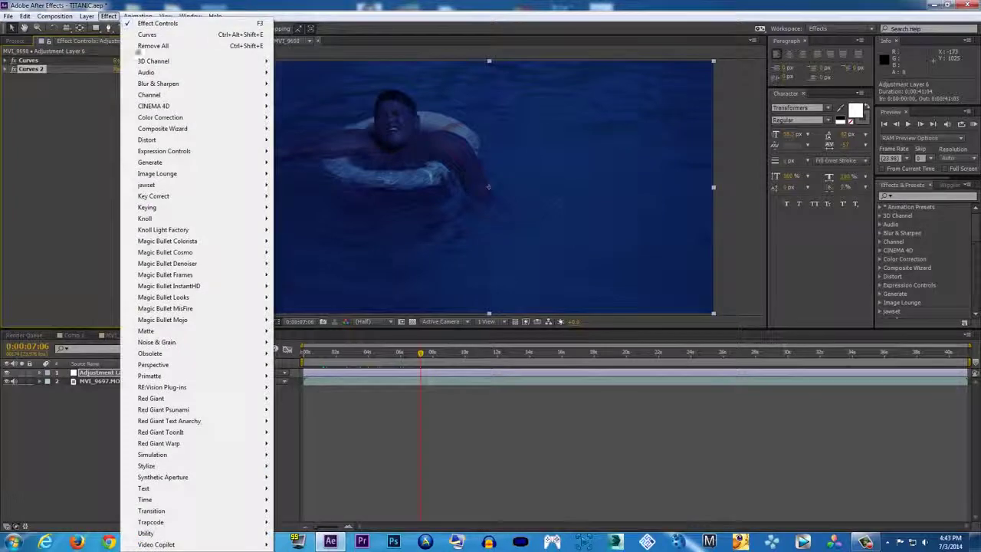
{"action": "left_click", "coordinate": [92, 375]}
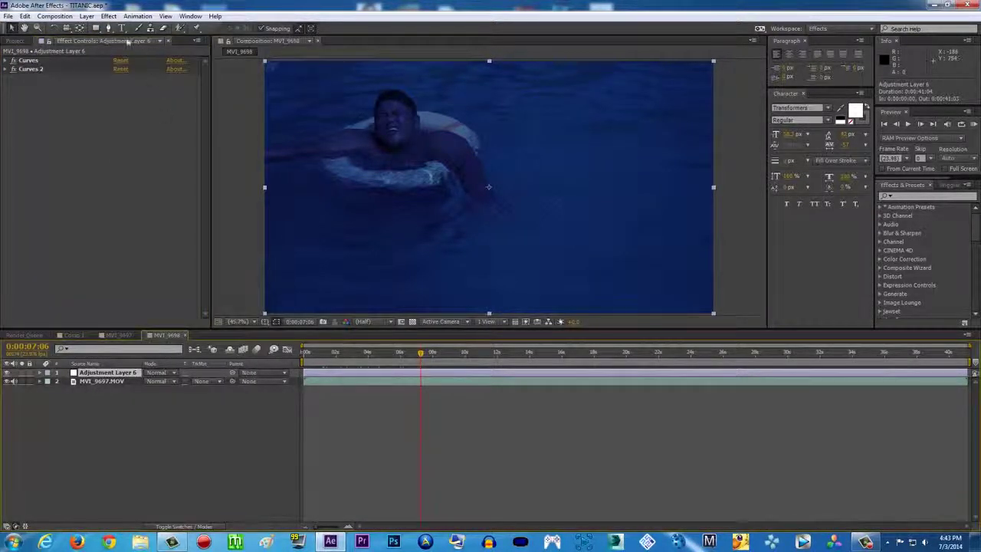
{"action": "left_click", "coordinate": [108, 16]}
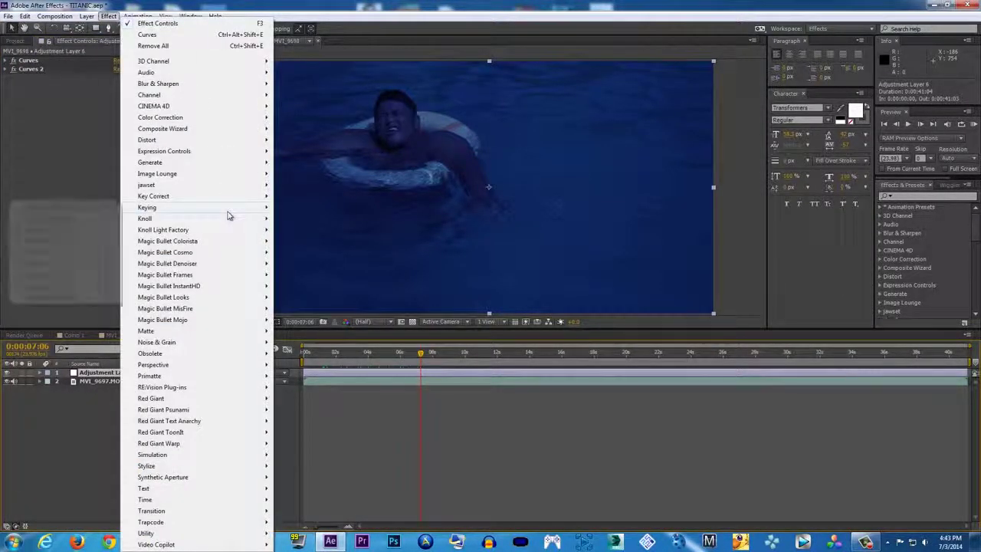
{"action": "mouse_move", "coordinate": [198, 121]}
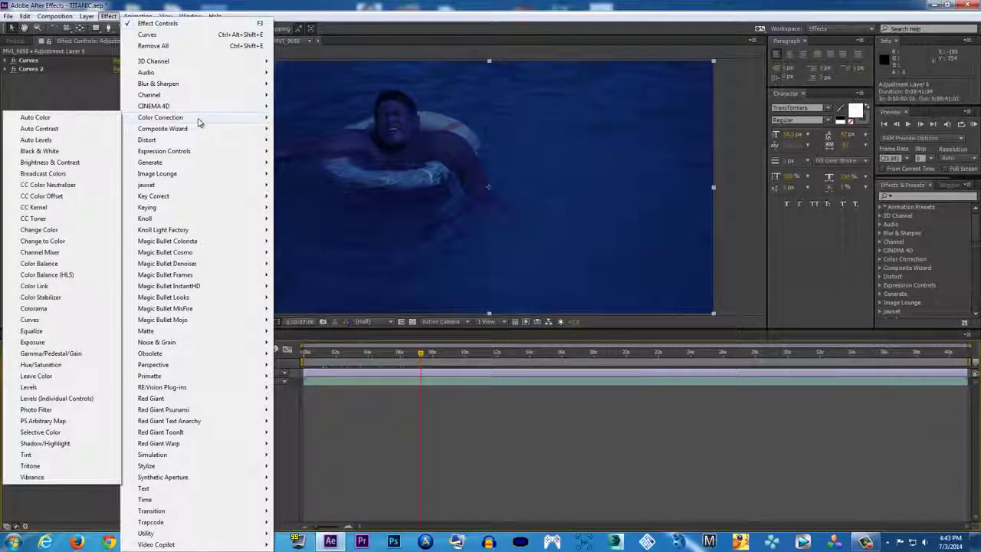
{"action": "left_click", "coordinate": [45, 364]}
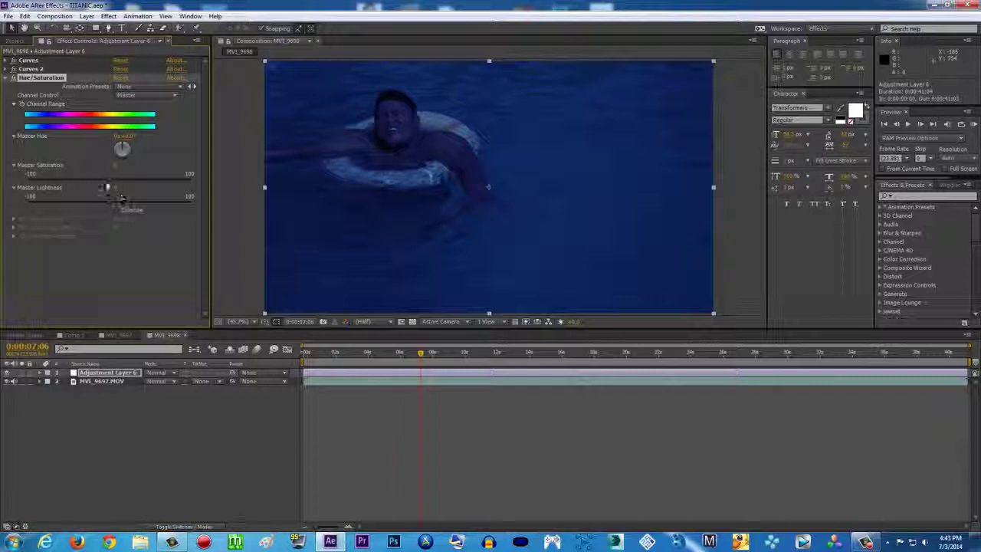
{"action": "mouse_move", "coordinate": [109, 179]}
{"action": "left_mouse_down"}
{"action": "mouse_move", "coordinate": [70, 178]}
{"action": "mouse_move", "coordinate": [104, 204]}
{"action": "mouse_move", "coordinate": [90, 205]}
{"action": "mouse_move", "coordinate": [101, 205]}
{"action": "left_mouse_up"}
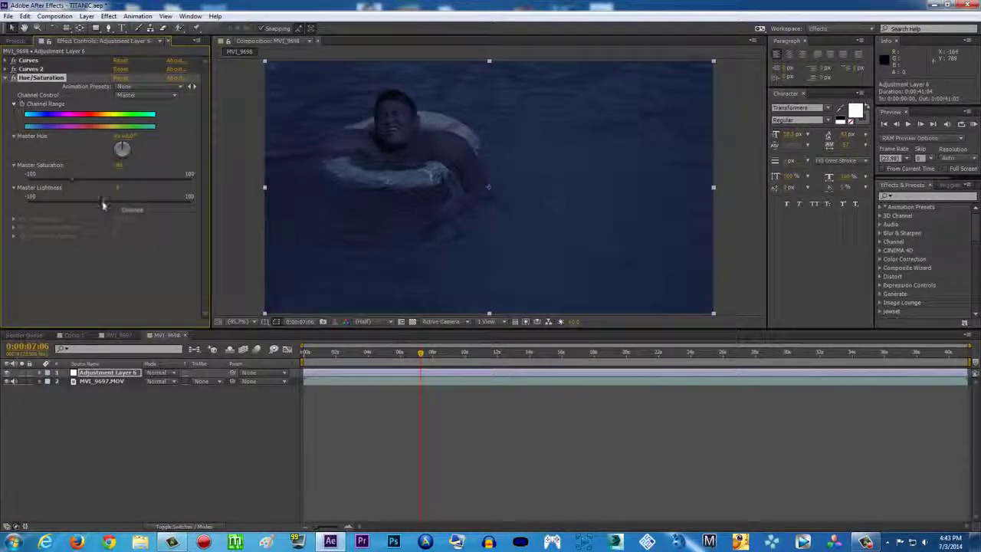
Compare the MVI_9698 grade with the Titanic shot in Comp 1 and the graded MVI_9697 composition around 0:00:04:10
{"action": "left_click", "coordinate": [75, 336]}
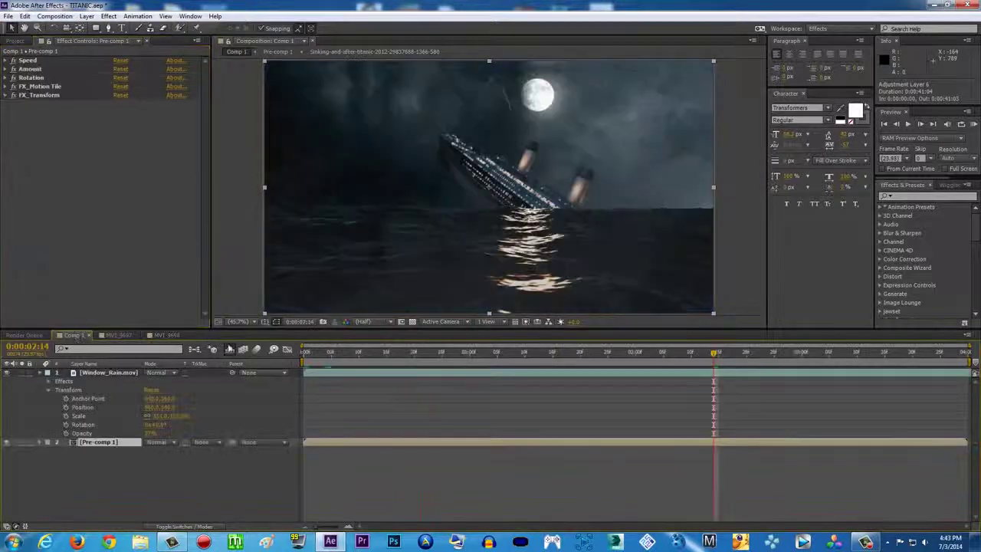
{"action": "left_click", "coordinate": [163, 334]}
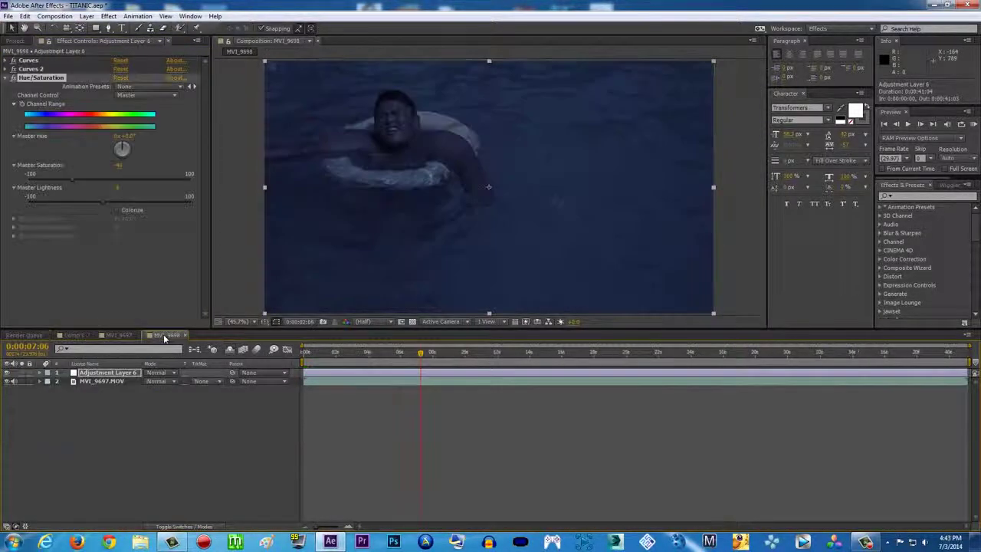
{"action": "left_click", "coordinate": [73, 334]}
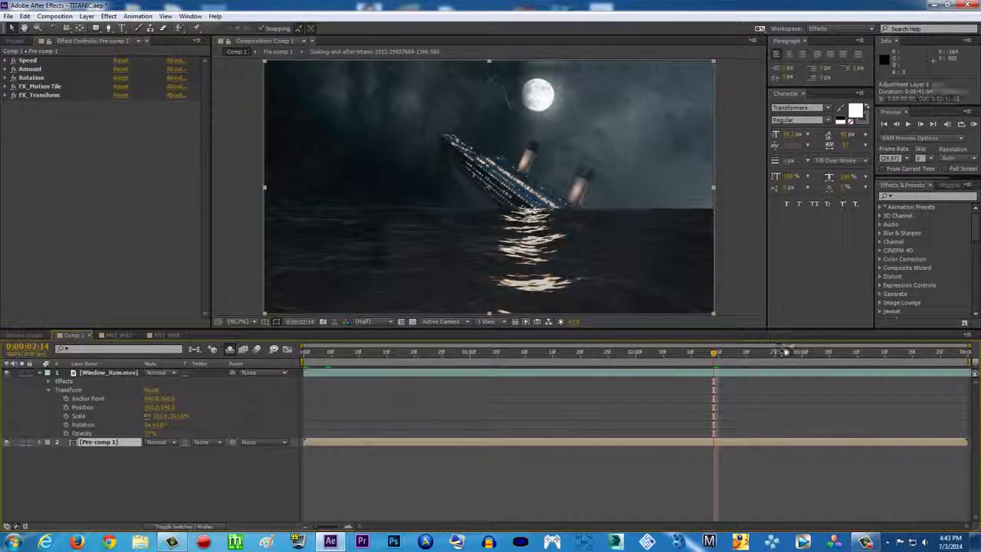
{"action": "left_click", "coordinate": [852, 356]}
{"action": "left_click", "coordinate": [118, 334]}
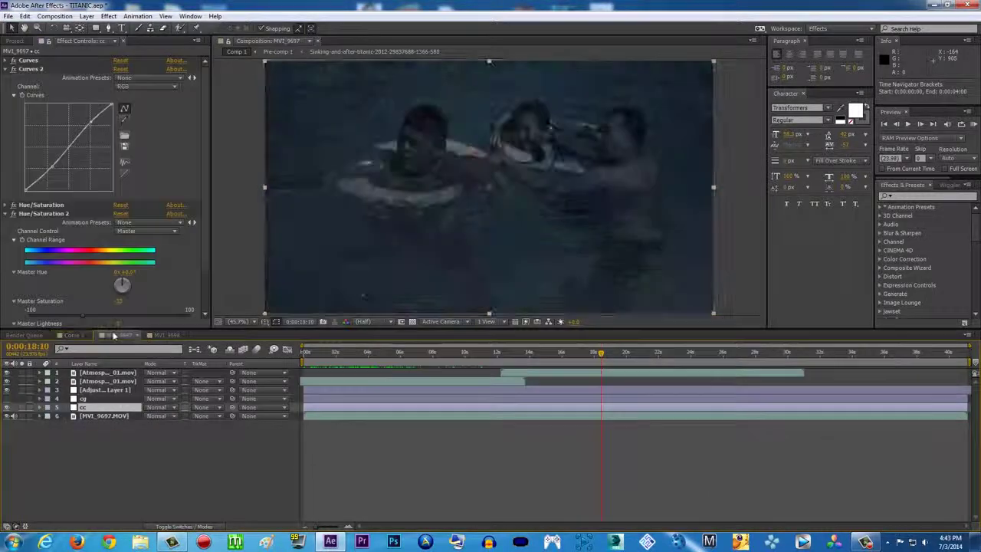
{"action": "left_click", "coordinate": [407, 354]}
{"action": "left_click_drag", "start_coordinate": [407, 355], "coordinate": [374, 353]}
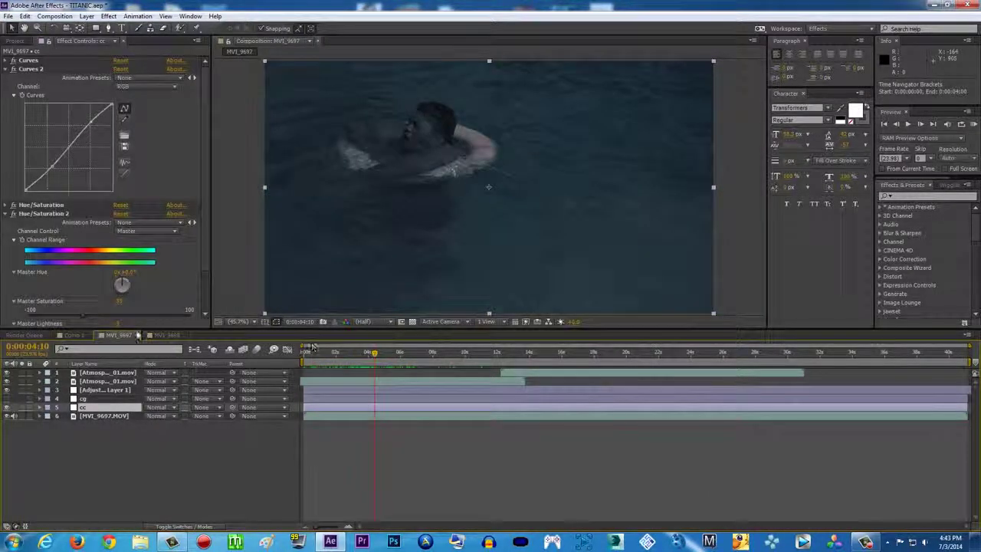
{"action": "left_click", "coordinate": [156, 335]}
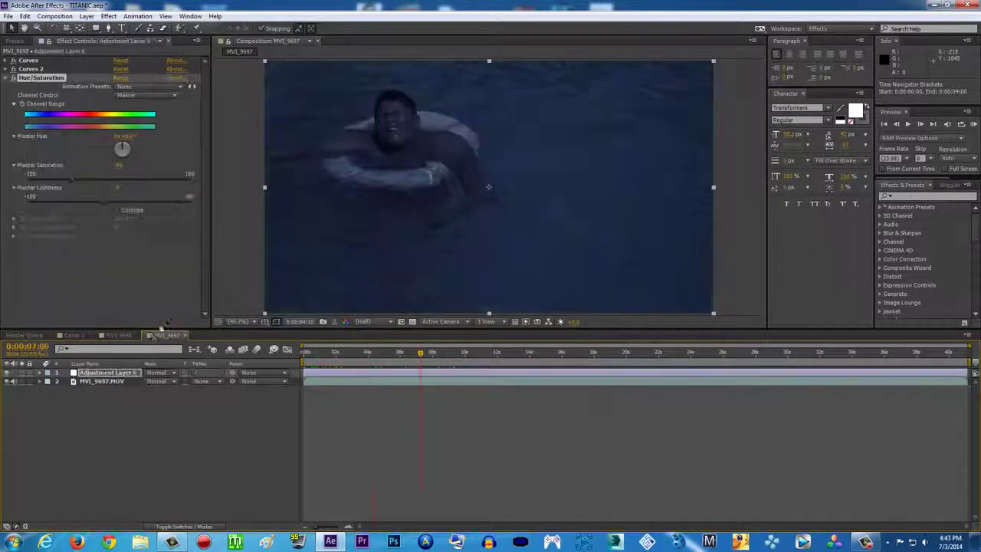
Fine-tune the Hue/Saturation effect's Master Lightness, set Master Saturation to -45, and preview from near the start
{"action": "left_click", "coordinate": [102, 201]}
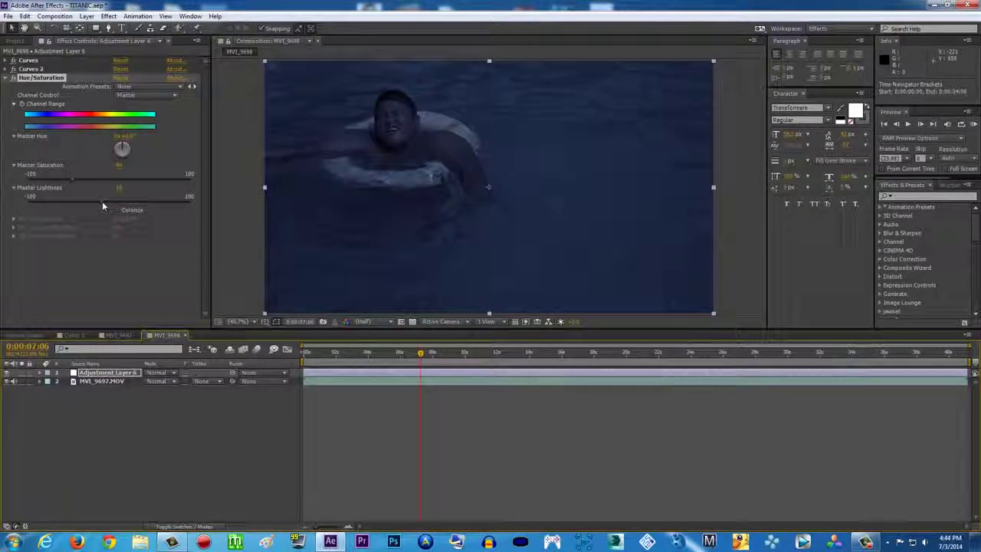
{"action": "mouse_move", "coordinate": [69, 179]}
{"action": "left_mouse_down"}
{"action": "mouse_move", "coordinate": [55, 181]}
{"action": "mouse_move", "coordinate": [72, 181]}
{"action": "left_mouse_up"}
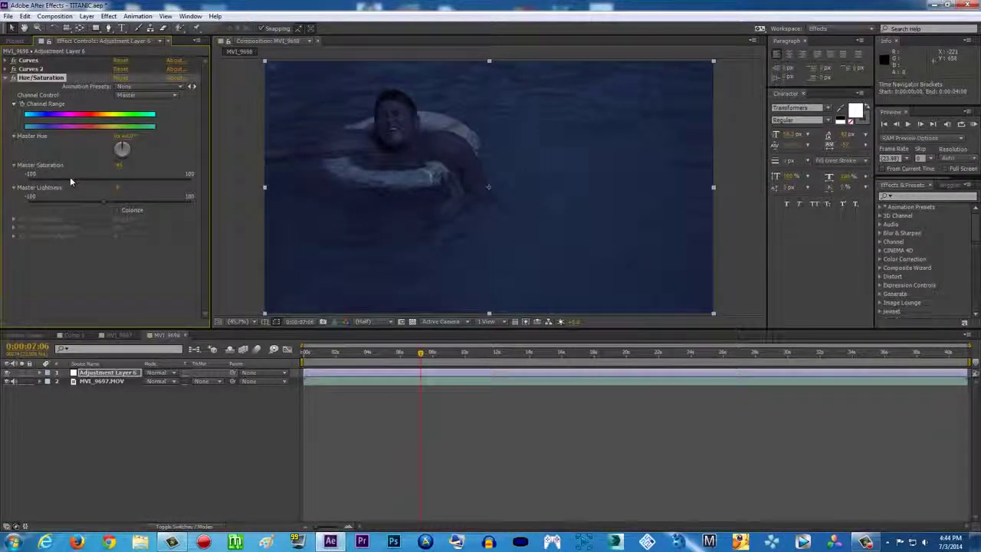
{"action": "left_click", "coordinate": [326, 354]}
{"action": "key", "text": "space"}
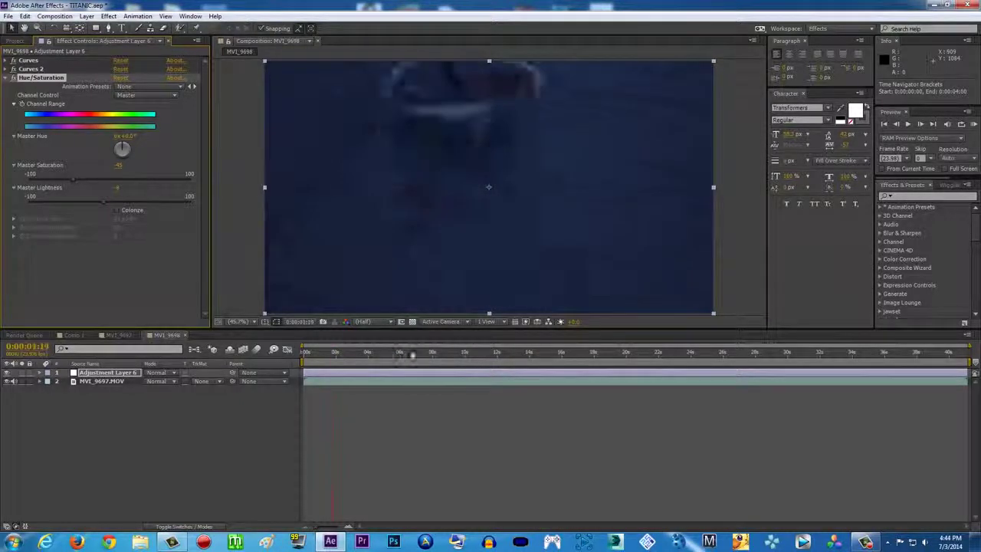
Check the grade at several points in the footage, toggling Adjustment Layer 6 at 0:00:13:11 to compare it with the original
{"action": "left_click_drag", "start_coordinate": [412, 353], "coordinate": [556, 352]}
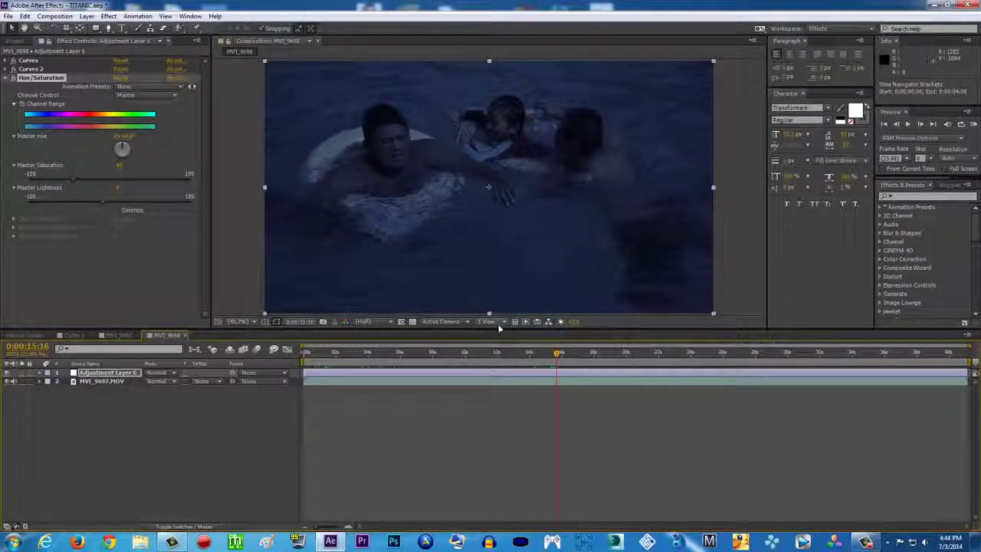
{"action": "left_click_drag", "start_coordinate": [498, 353], "coordinate": [521, 353]}
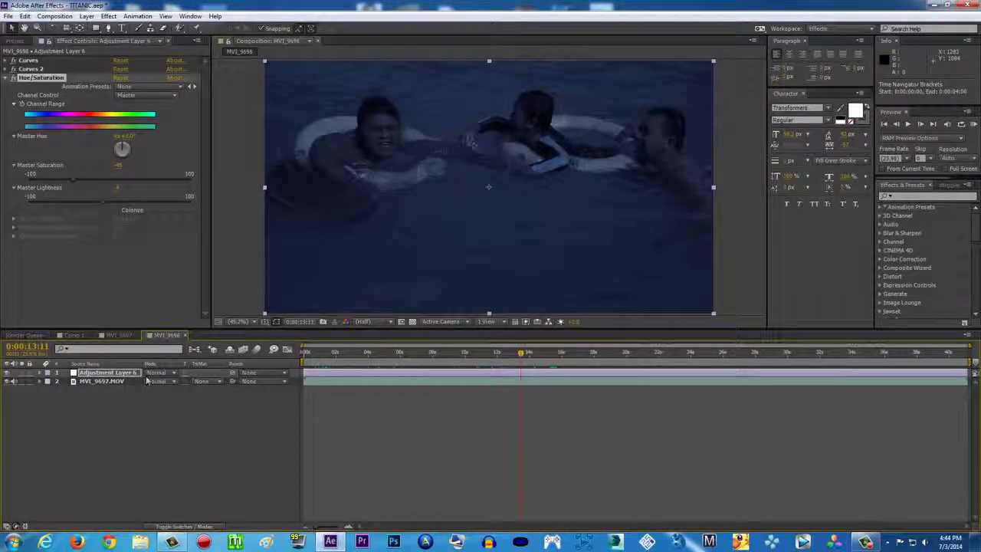
{"action": "left_click", "coordinate": [8, 373]}
{"action": "left_click", "coordinate": [9, 373]}
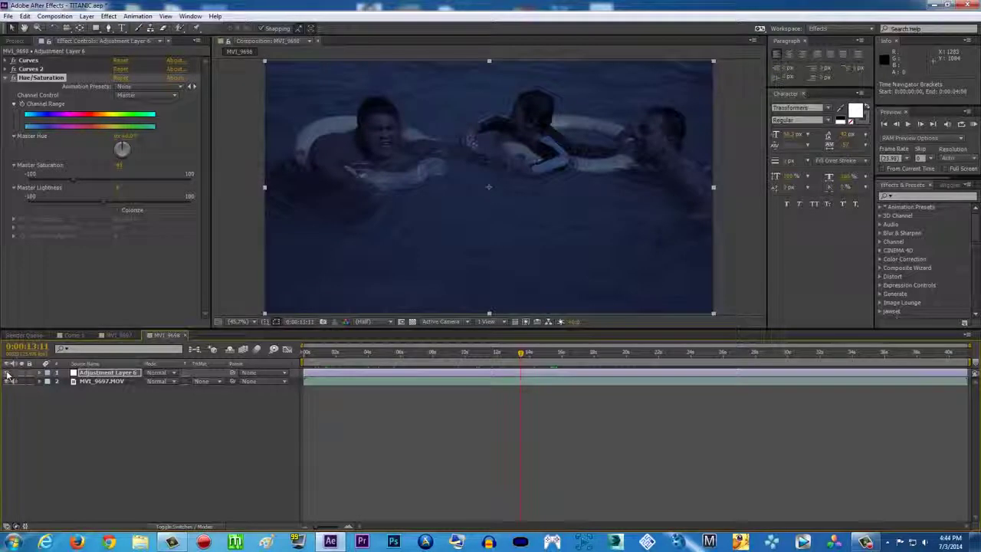
{"action": "left_click", "coordinate": [8, 373]}
{"action": "left_click", "coordinate": [8, 373]}
{"action": "left_click", "coordinate": [9, 373]}
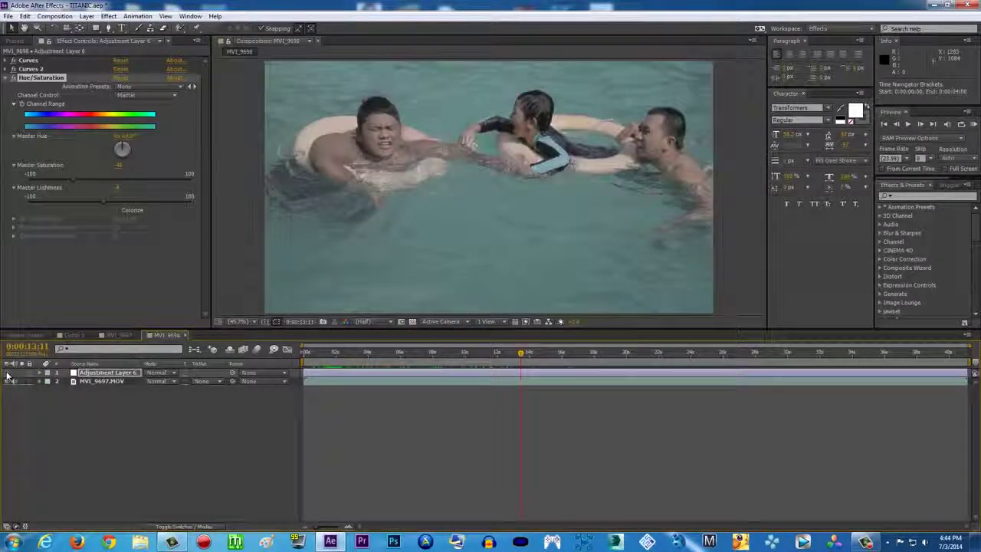
{"action": "left_click", "coordinate": [8, 373]}
{"action": "left_click_drag", "start_coordinate": [591, 354], "coordinate": [705, 354]}
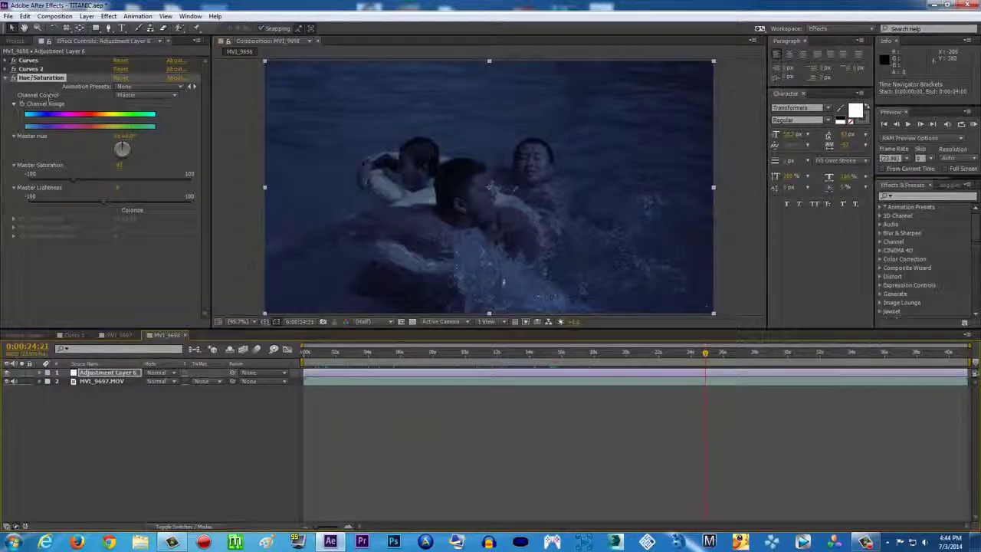
Collapse the Hue/Saturation effect and add a new adjustment layer above Adjustment Layer 6
{"action": "left_click", "coordinate": [13, 78]}
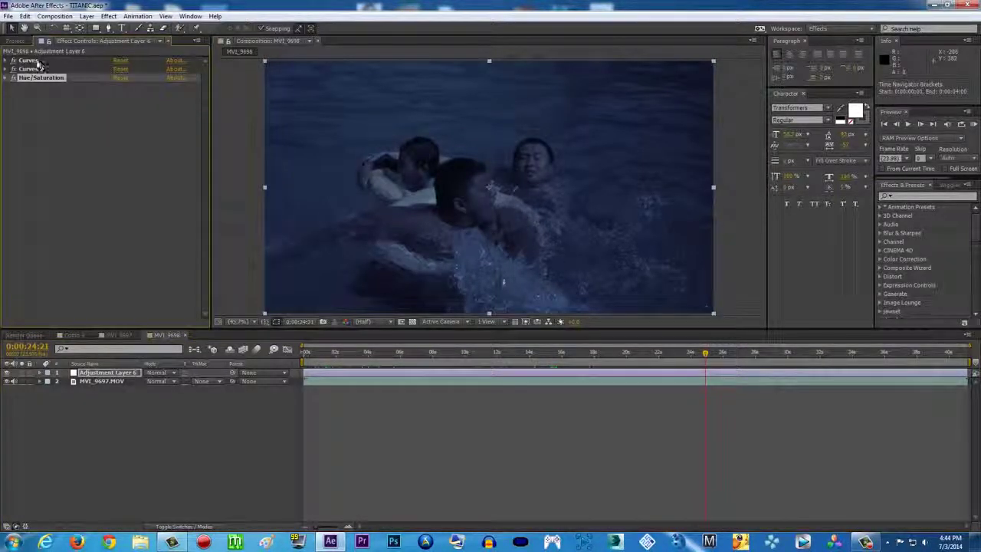
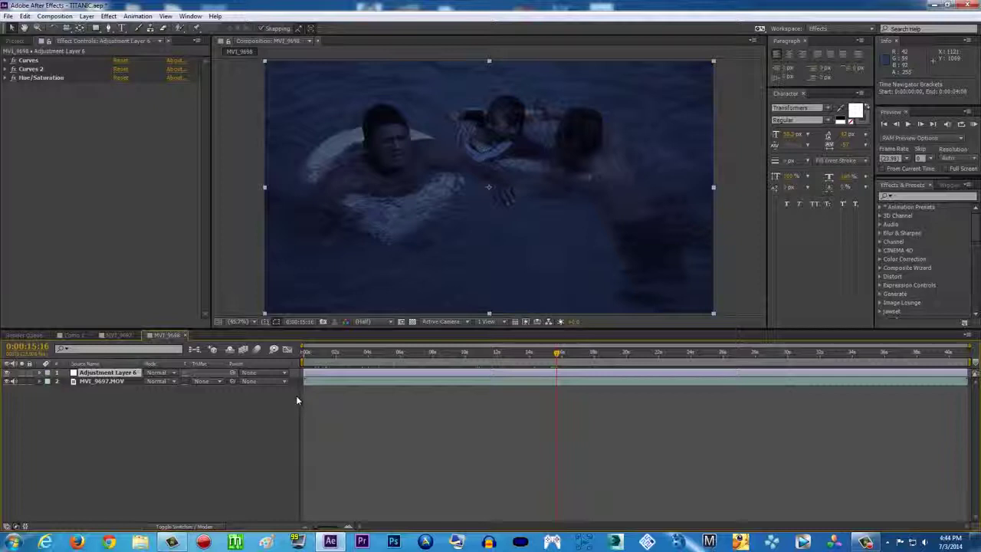
{"action": "left_click", "coordinate": [87, 16]}
{"action": "mouse_move", "coordinate": [91, 29]}
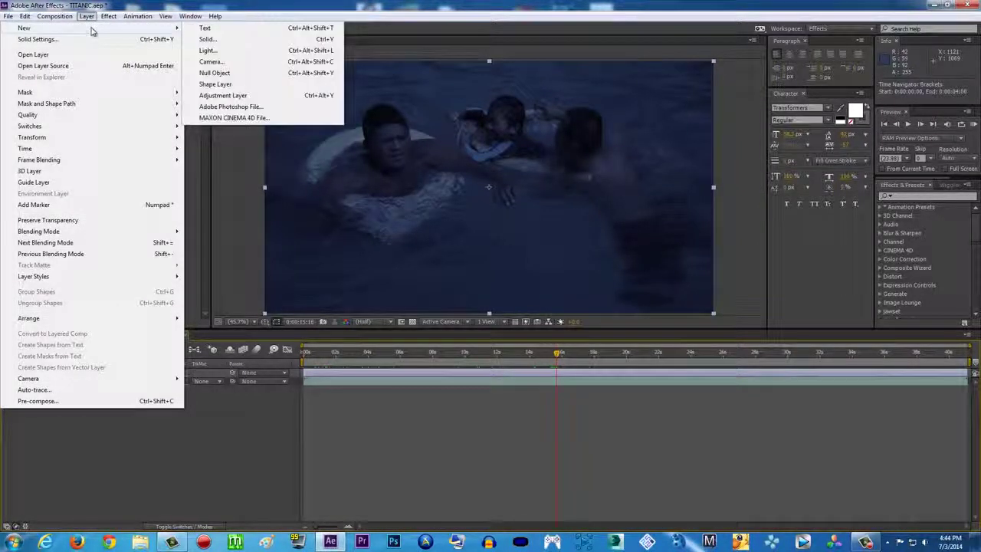
{"action": "left_click", "coordinate": [237, 95]}
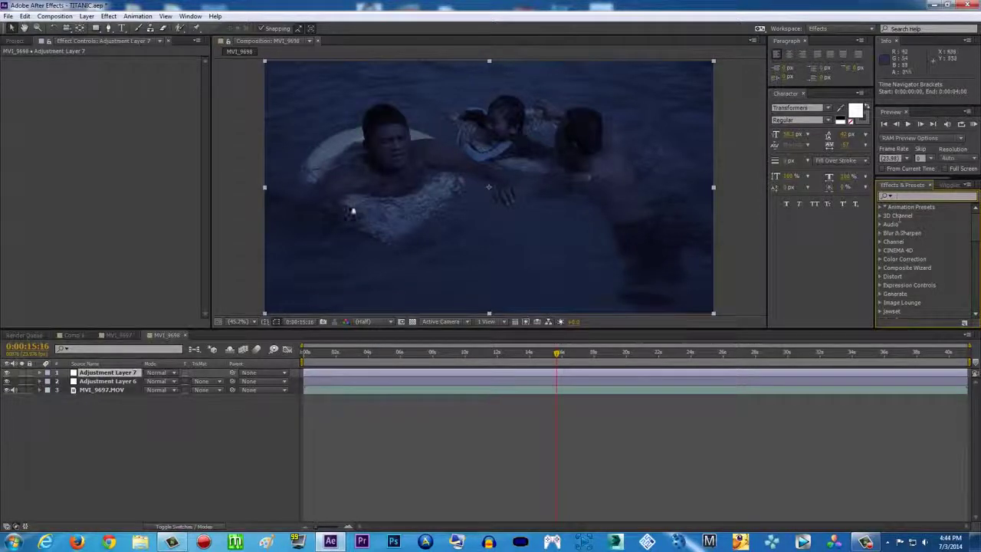
Apply the CC Rainfall simulation effect to Adjustment Layer 7 in the MVI_9698 composition
{"action": "left_click", "coordinate": [109, 16]}
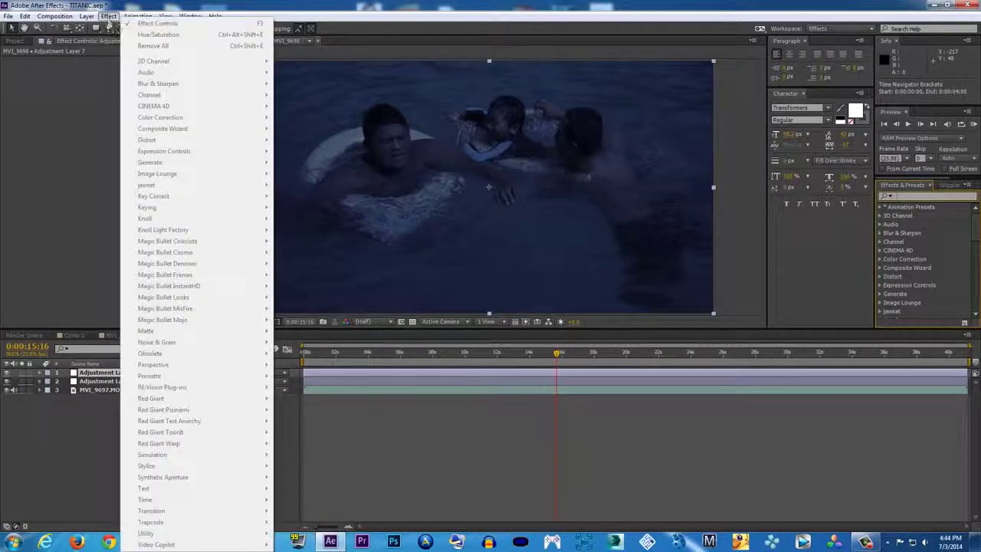
{"action": "left_click", "coordinate": [915, 196]}
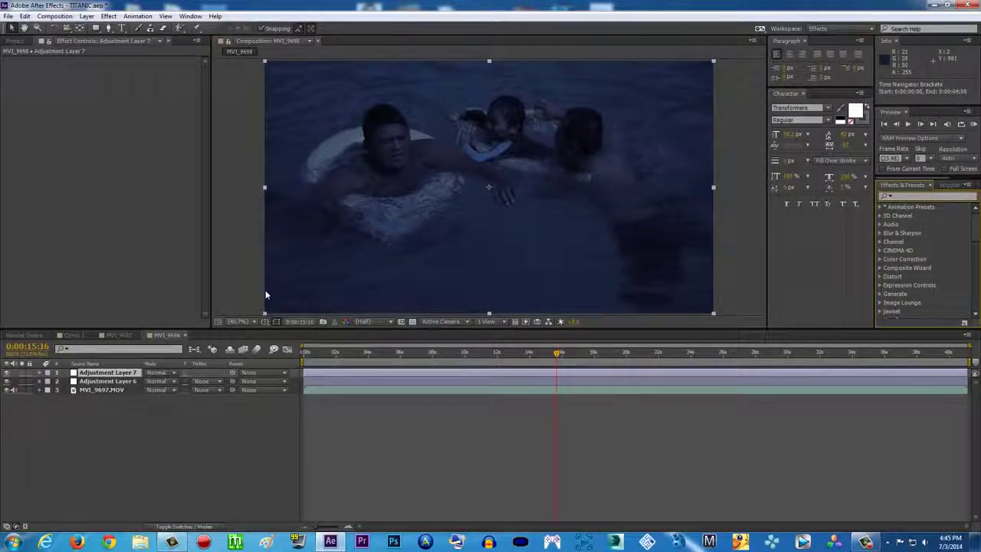
{"action": "left_click", "coordinate": [108, 16]}
{"action": "left_click", "coordinate": [322, 373]}
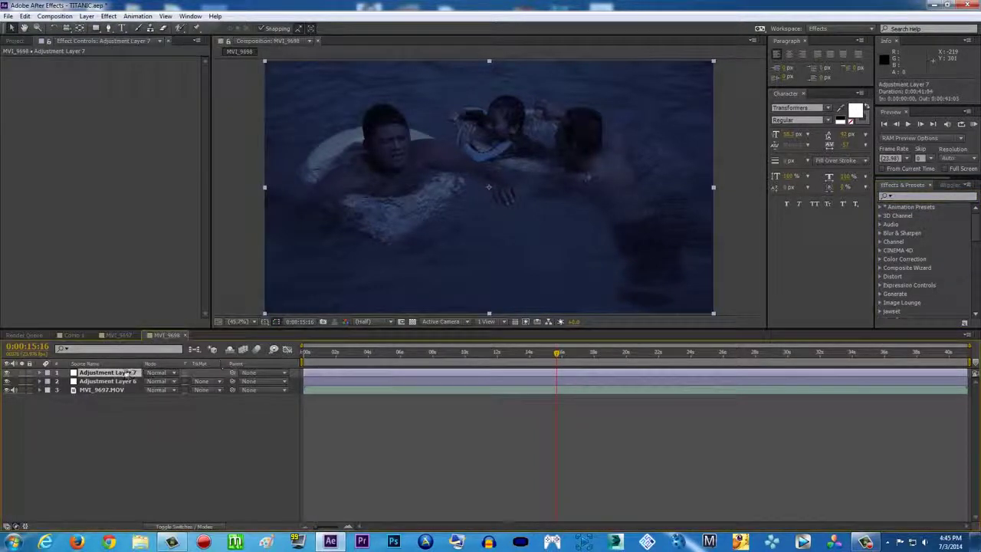
{"action": "left_click", "coordinate": [113, 16]}
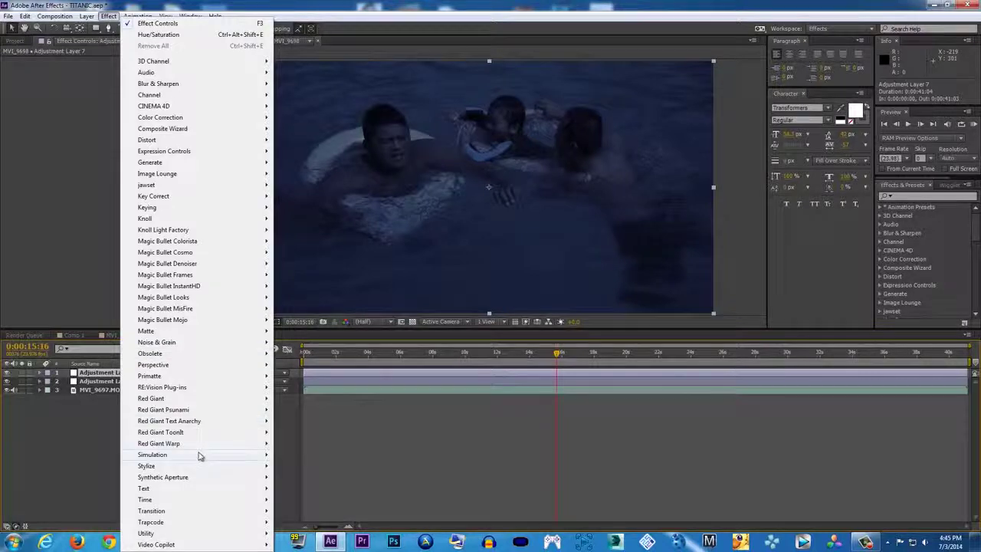
{"action": "mouse_move", "coordinate": [197, 455]}
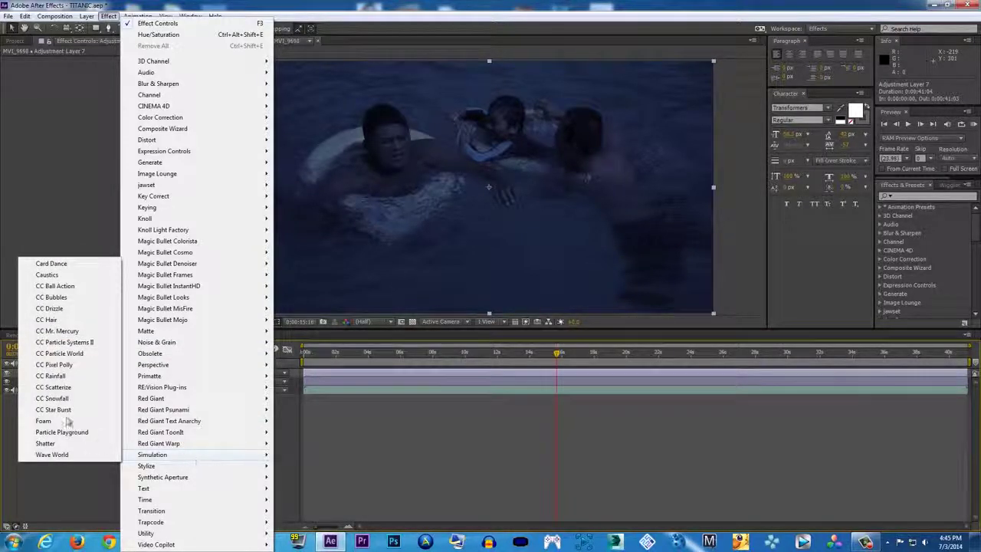
{"action": "left_click", "coordinate": [61, 376]}
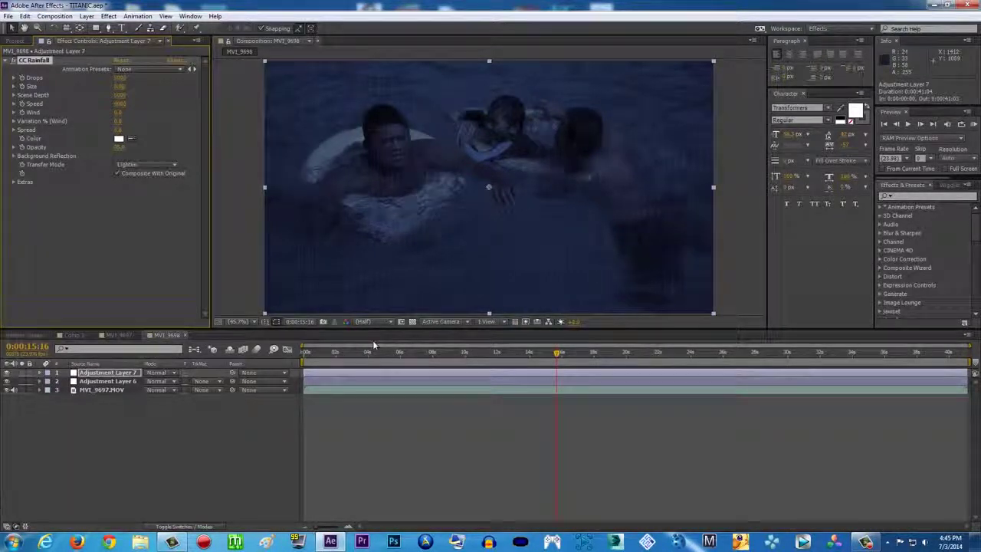
Scrub through the MVI_9698 footage between about 3 and 16 seconds to preview the default rain
{"action": "left_click_drag", "start_coordinate": [363, 355], "coordinate": [565, 357]}
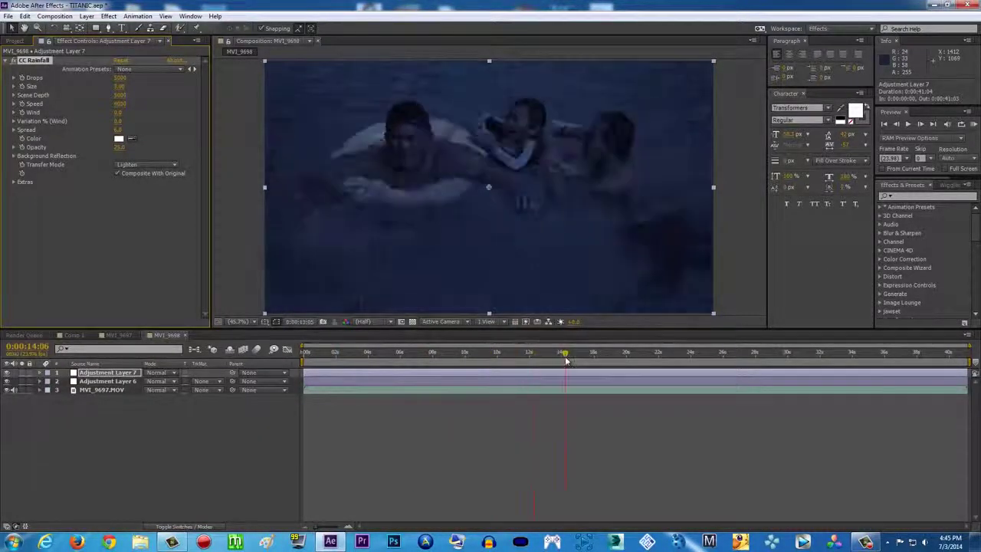
{"action": "left_click", "coordinate": [361, 354]}
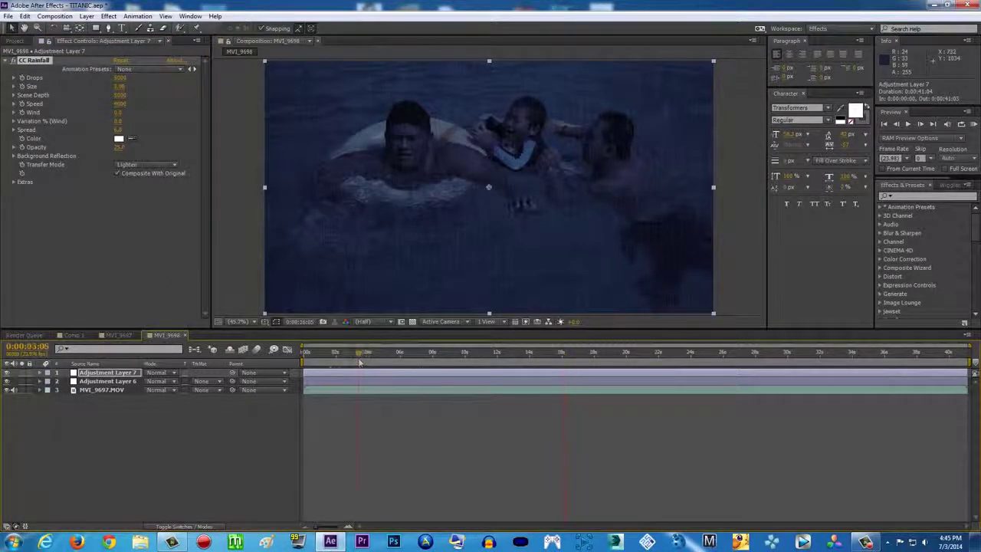
{"action": "left_click_drag", "start_coordinate": [361, 354], "coordinate": [408, 352]}
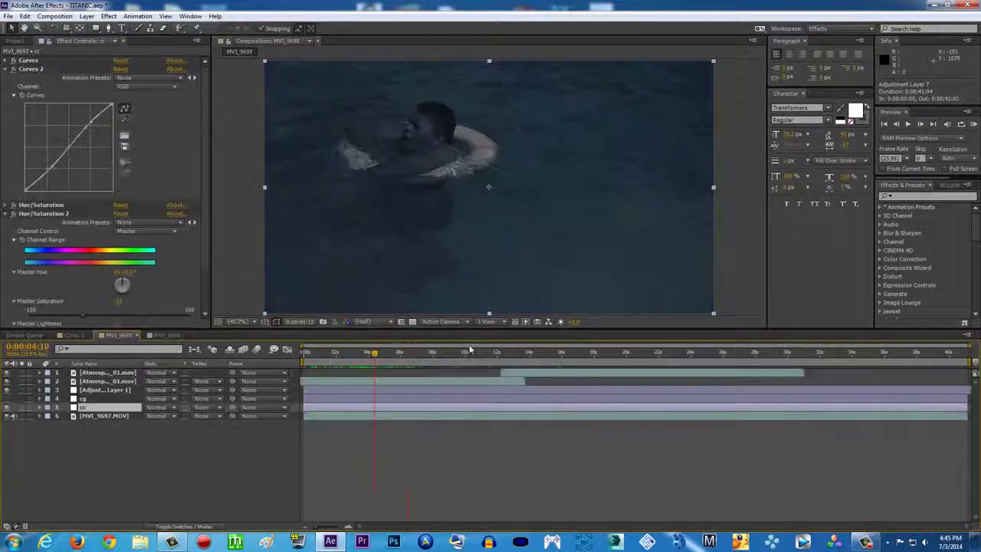
Compare the rain with the finished MVI_9697 composition up to 0:00:06:11, and return to MVI_9698 at 0:00:04:12
{"action": "left_click_drag", "start_coordinate": [373, 352], "coordinate": [420, 356]}
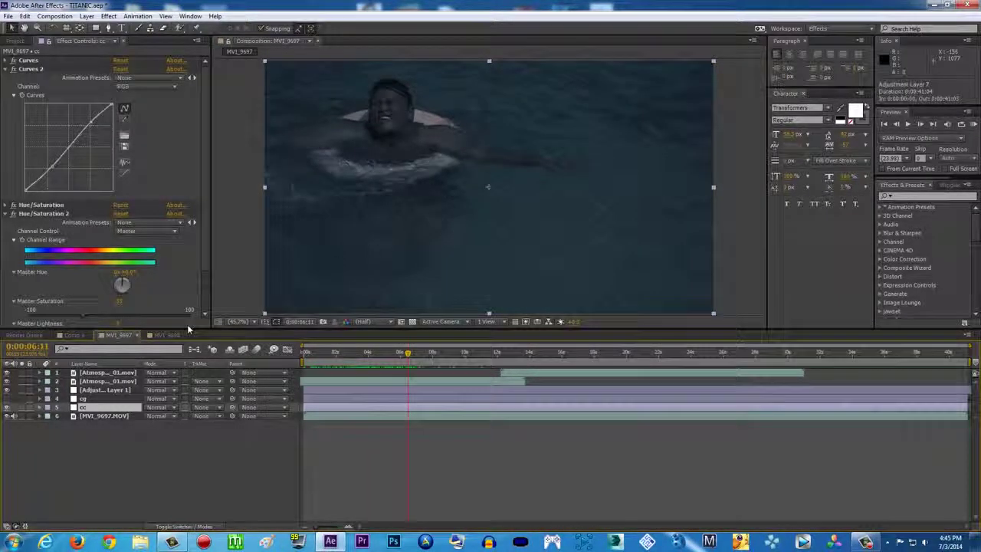
{"action": "left_click", "coordinate": [74, 335]}
{"action": "left_click", "coordinate": [166, 335]}
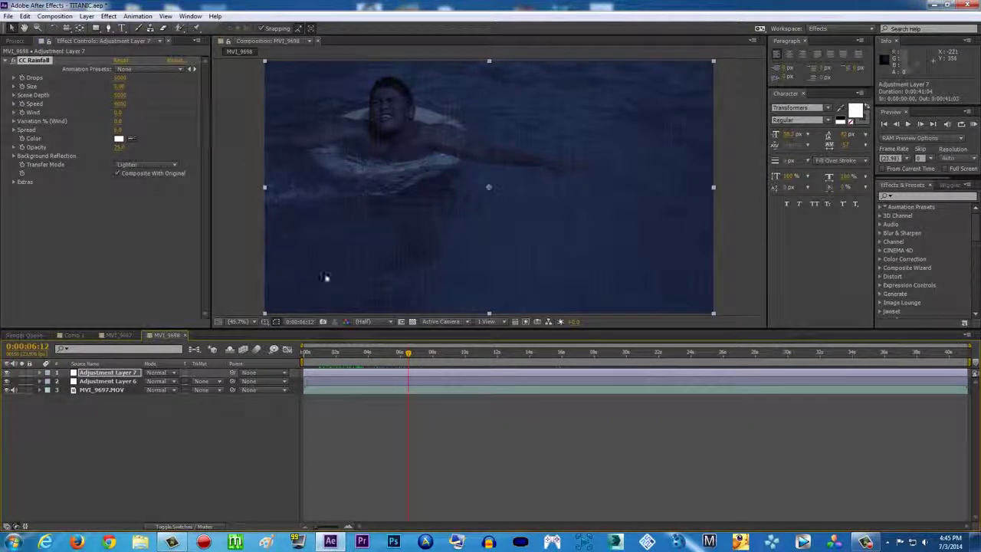
{"action": "left_click", "coordinate": [366, 353]}
{"action": "mouse_move", "coordinate": [366, 353]}
{"action": "left_mouse_down"}
{"action": "mouse_move", "coordinate": [357, 353]}
{"action": "mouse_move", "coordinate": [377, 353]}
{"action": "left_mouse_up"}
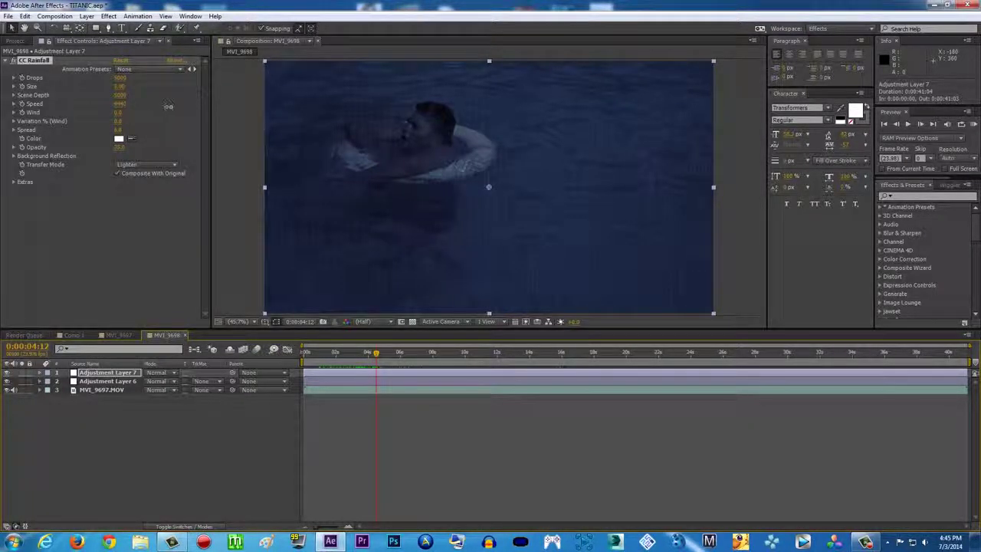
Increase the CC Rainfall Speed and Spread, and set Variation % (Wind) to 100
{"action": "mouse_move", "coordinate": [148, 107]}
{"action": "left_mouse_down"}
{"action": "mouse_move", "coordinate": [160, 107]}
{"action": "mouse_move", "coordinate": [112, 103]}
{"action": "mouse_move", "coordinate": [158, 106]}
{"action": "left_mouse_up"}
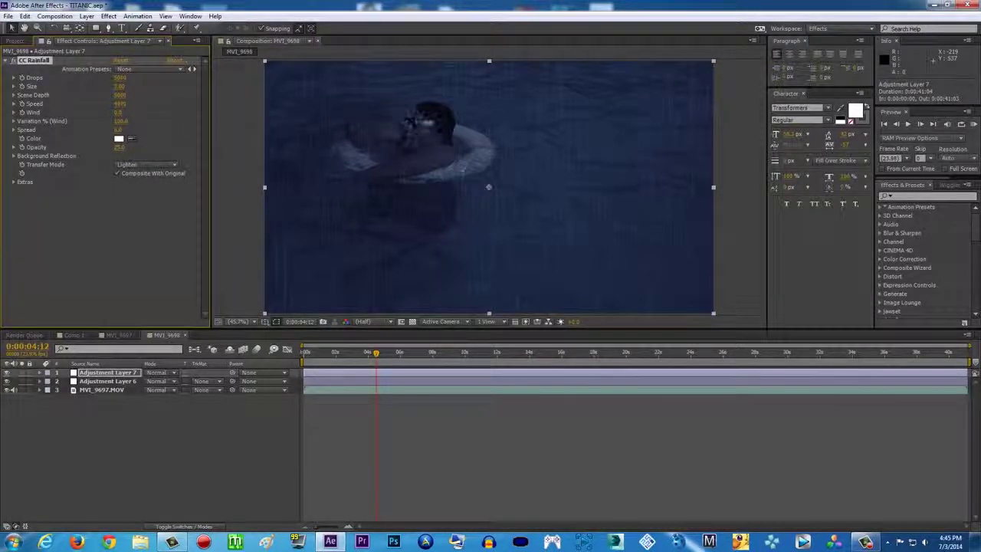
{"action": "left_click_drag", "start_coordinate": [123, 120], "coordinate": [250, 126]}
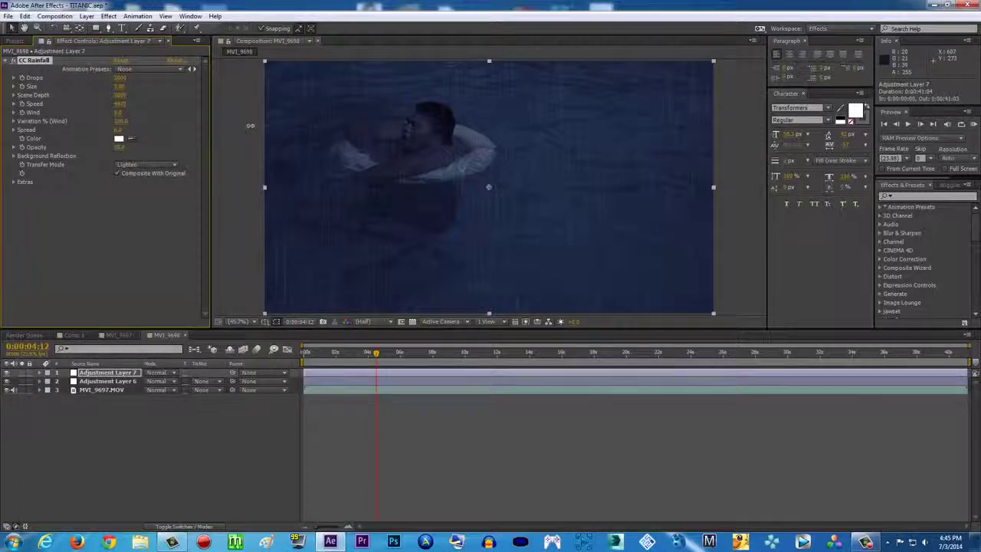
{"action": "left_click_drag", "start_coordinate": [118, 130], "coordinate": [137, 129]}
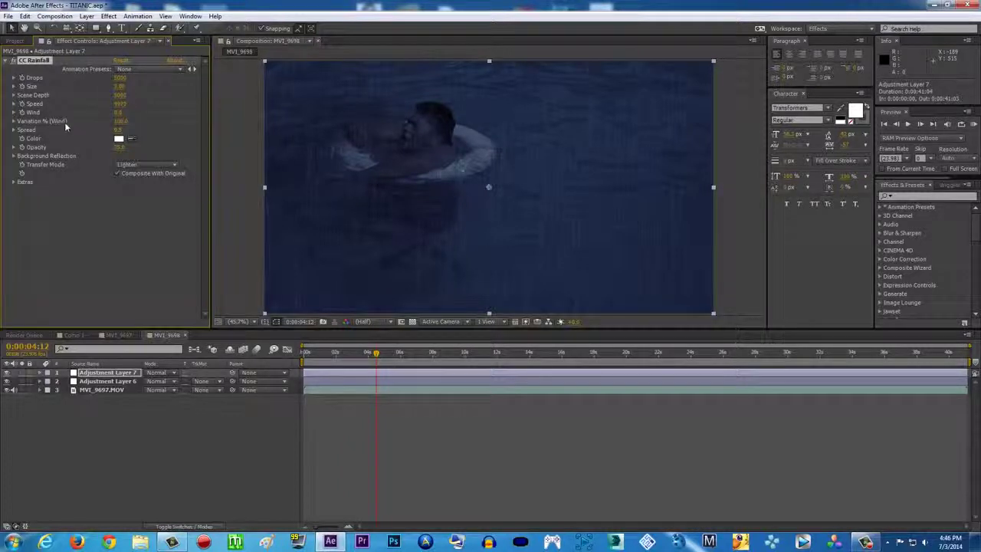
Expand the CC Rainfall Scene Depth setting and raise its value slightly
{"action": "left_click", "coordinate": [12, 96]}
{"action": "left_click", "coordinate": [14, 95]}
{"action": "left_click", "coordinate": [14, 96]}
{"action": "left_click", "coordinate": [13, 96]}
{"action": "left_click_drag", "start_coordinate": [119, 94], "coordinate": [166, 99]}
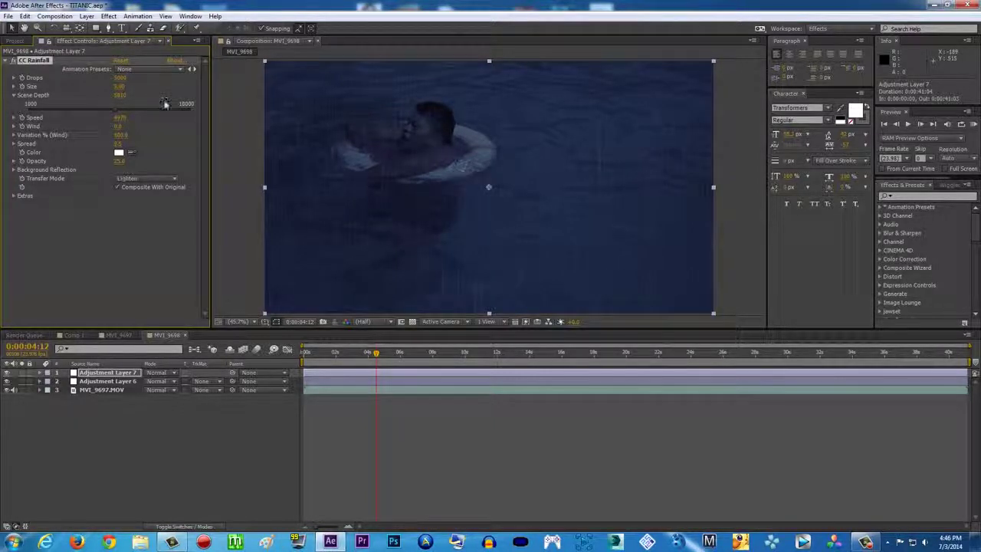
Compare a positive rain Wind with MVI_9697, change the Wind to a strong negative value, and check the rain at 0:00:19:18
{"action": "left_click", "coordinate": [13, 135]}
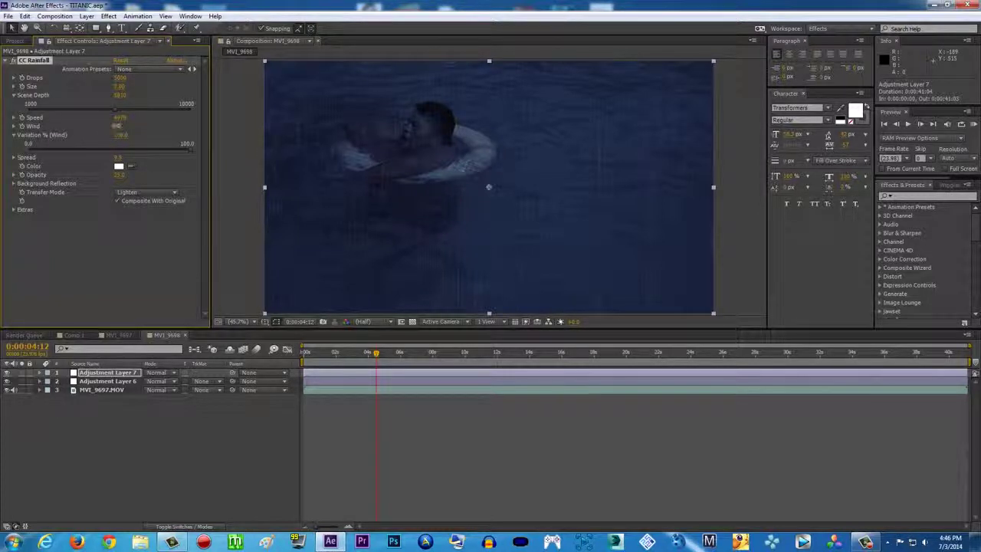
{"action": "left_click_drag", "start_coordinate": [184, 129], "coordinate": [268, 130]}
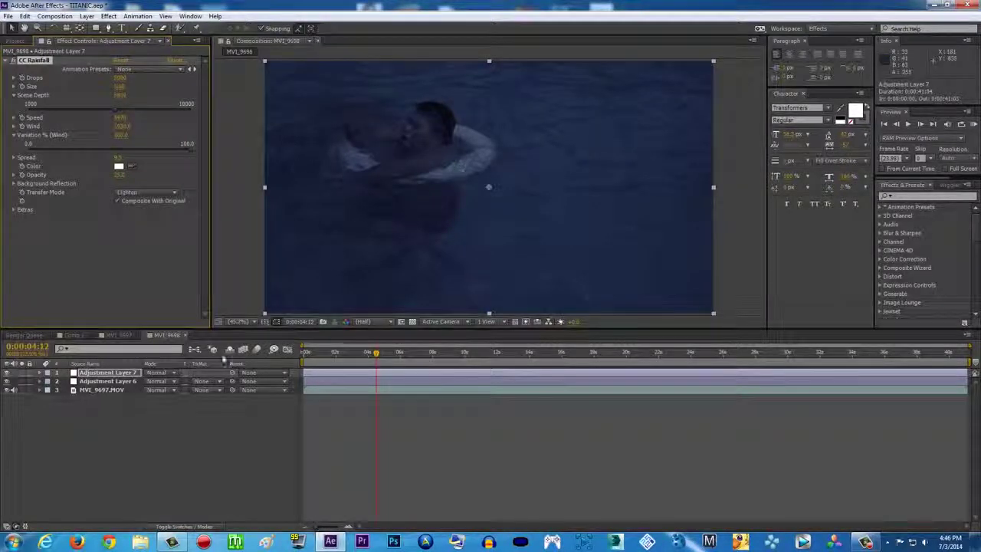
{"action": "left_click", "coordinate": [120, 335]}
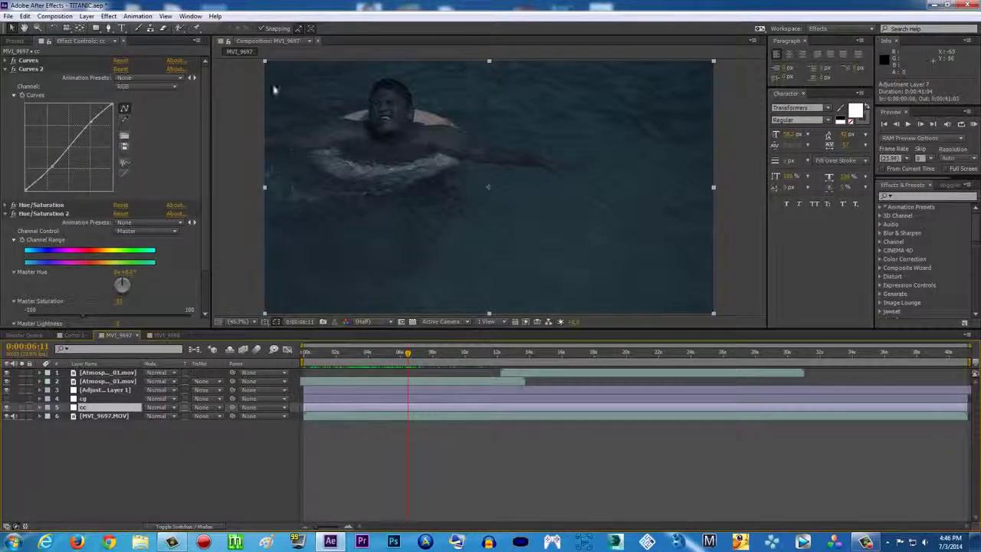
{"action": "left_click", "coordinate": [167, 335]}
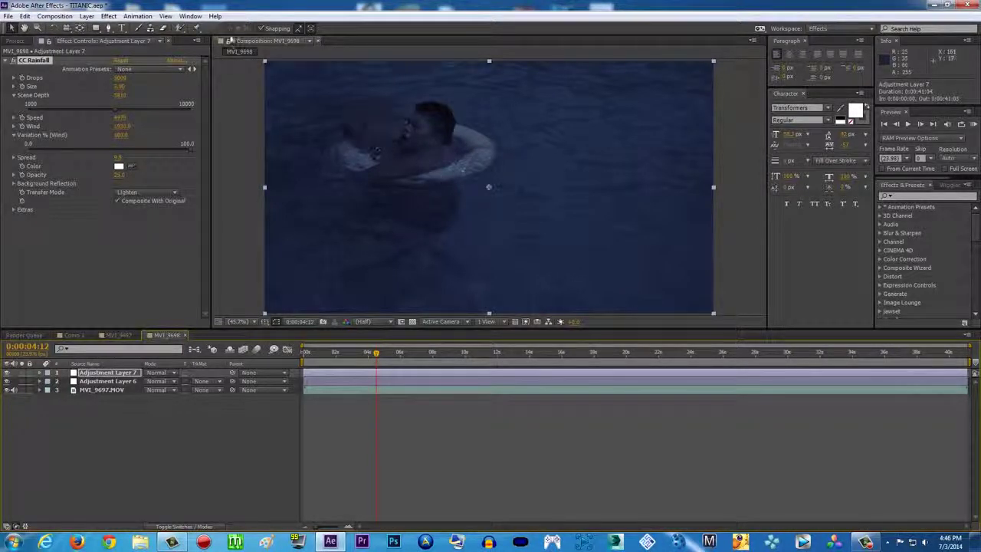
{"action": "left_click_drag", "start_coordinate": [140, 131], "coordinate": [62, 134]}
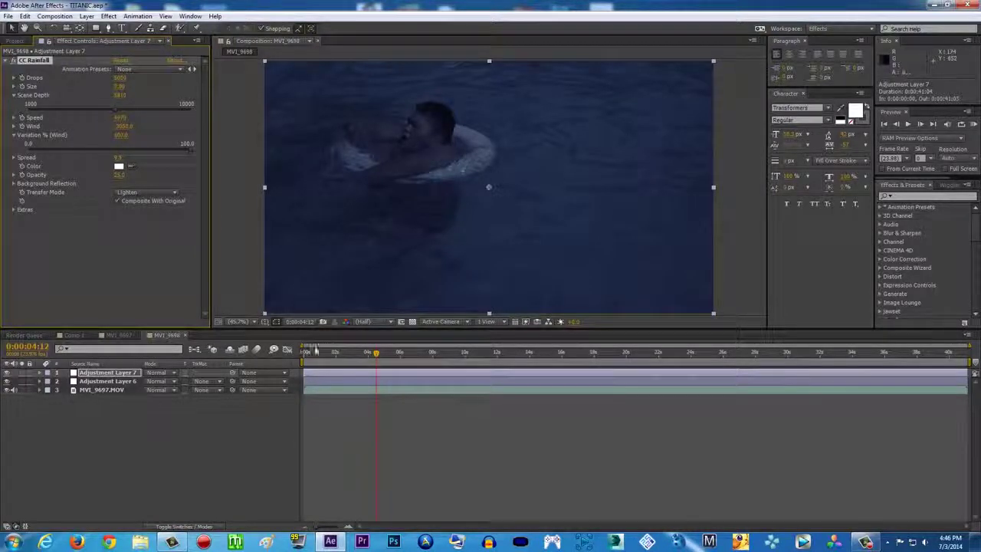
{"action": "left_click_drag", "start_coordinate": [438, 354], "coordinate": [706, 346]}
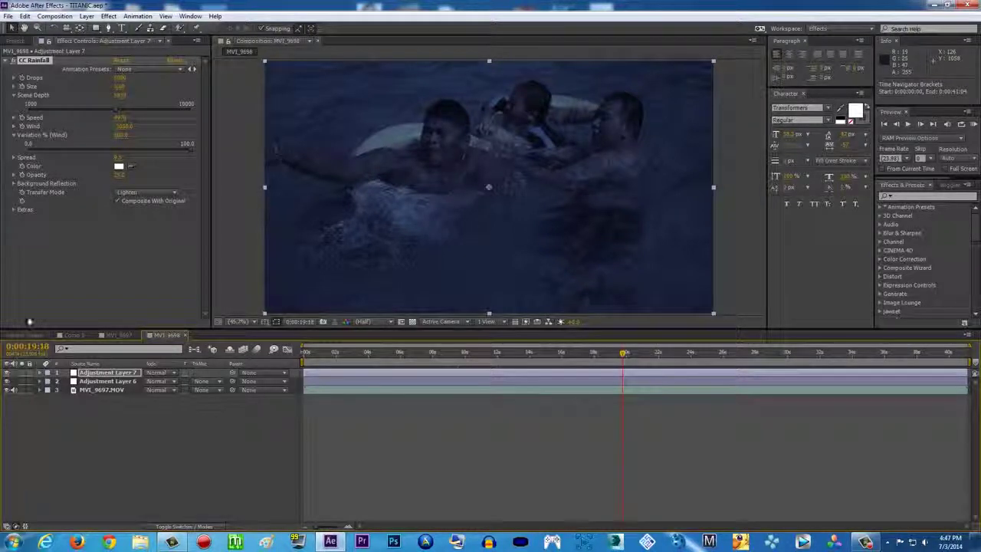
{"action": "left_click", "coordinate": [31, 65]}
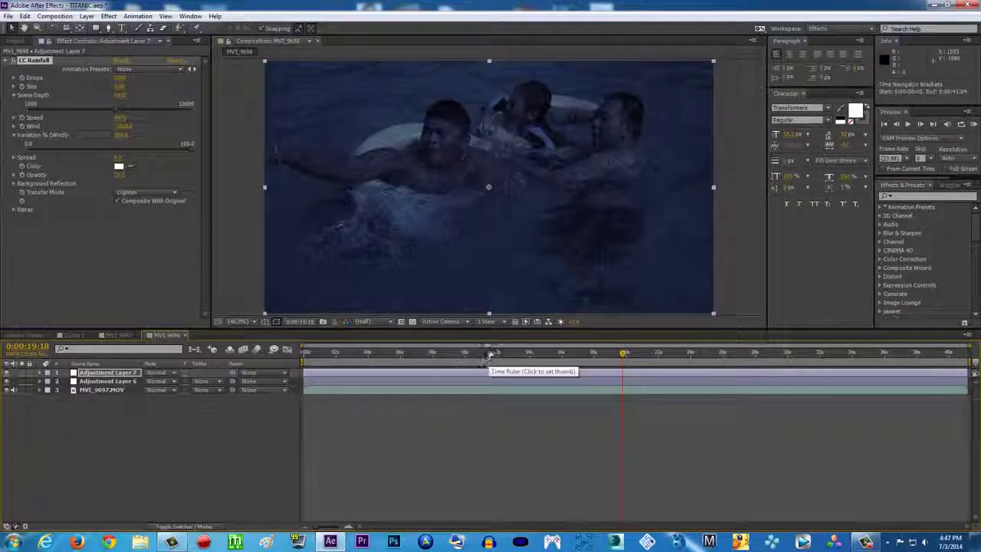
Search the effects for "rain" and locate CC Rainfall in the Simulation category
{"action": "left_click", "coordinate": [887, 196]}
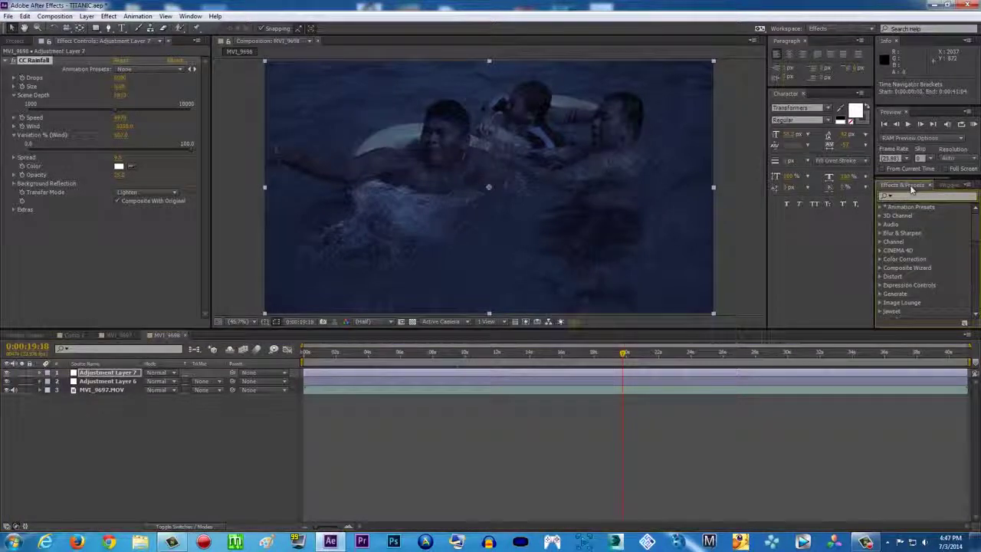
{"action": "left_click", "coordinate": [108, 16]}
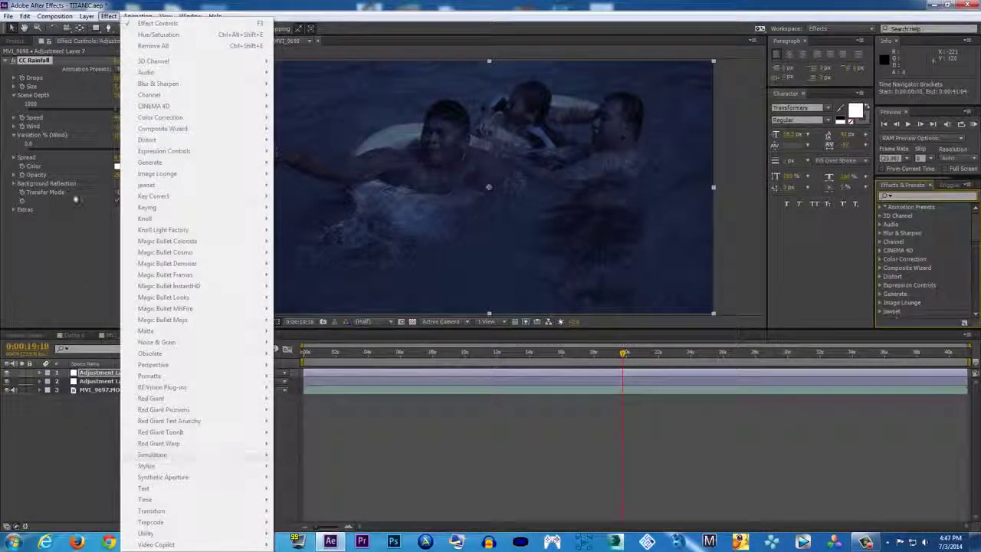
{"action": "left_click", "coordinate": [904, 196]}
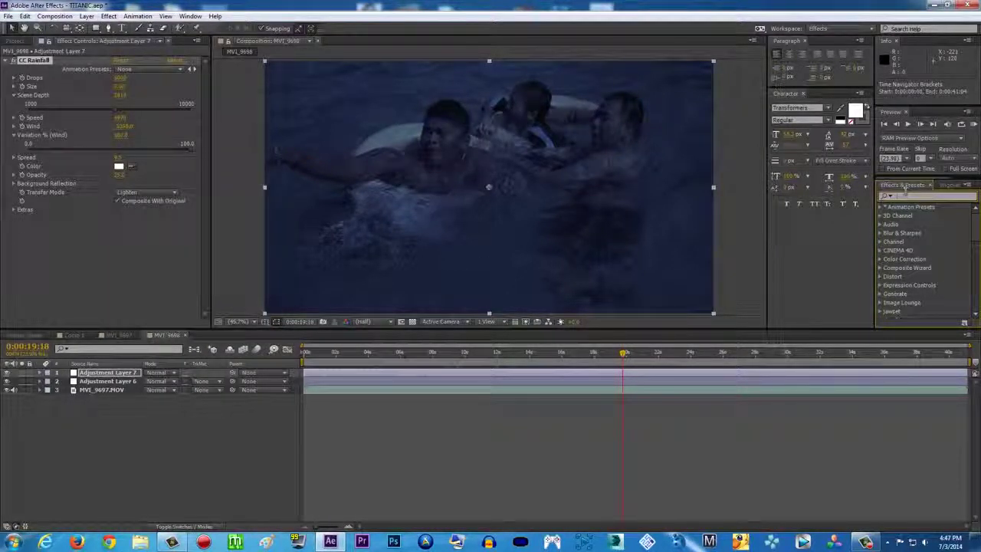
{"action": "left_click", "coordinate": [907, 193]}
{"action": "type", "text": "cc rai"}
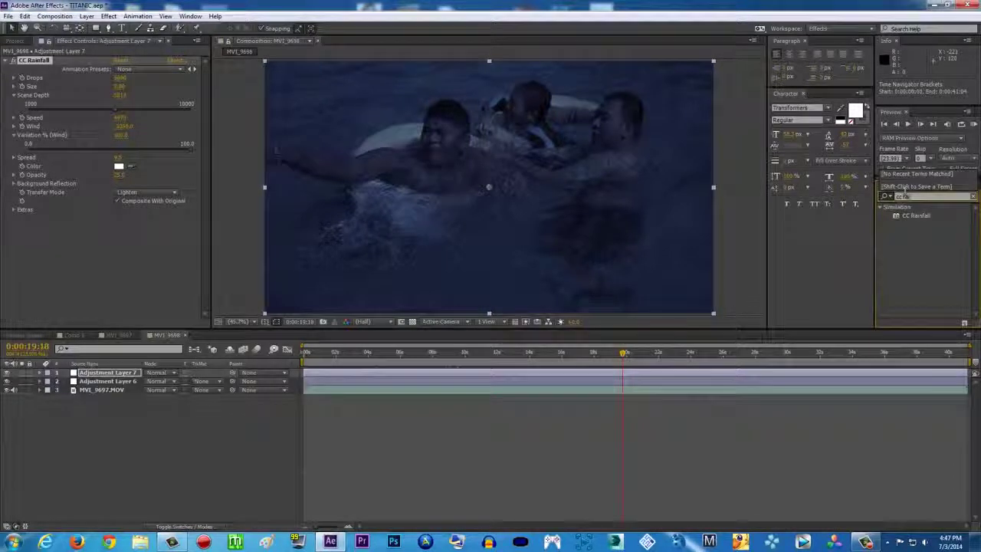
{"action": "key", "text": "BackSpace"}
{"action": "key", "text": "BackSpace"}
{"action": "type", "text": "rain"}
{"action": "left_click_drag", "start_coordinate": [975, 238], "coordinate": [976, 298]}
{"action": "left_click", "coordinate": [916, 314]}
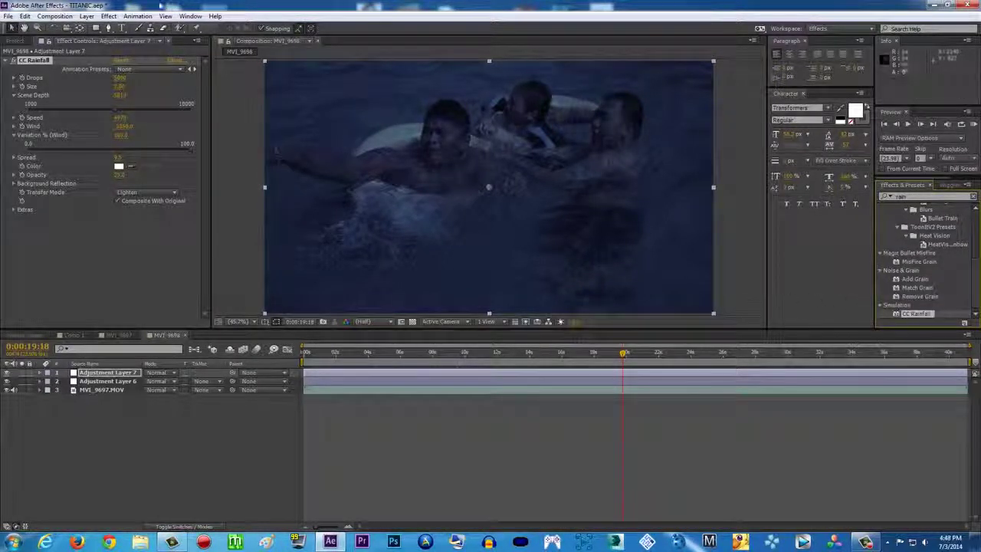
{"action": "left_click", "coordinate": [108, 16]}
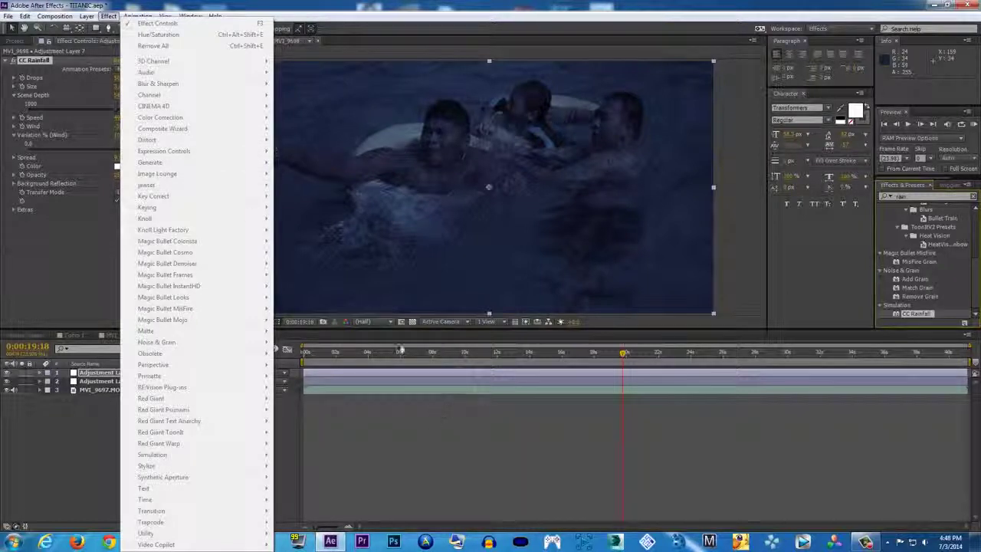
{"action": "left_click", "coordinate": [913, 199]}
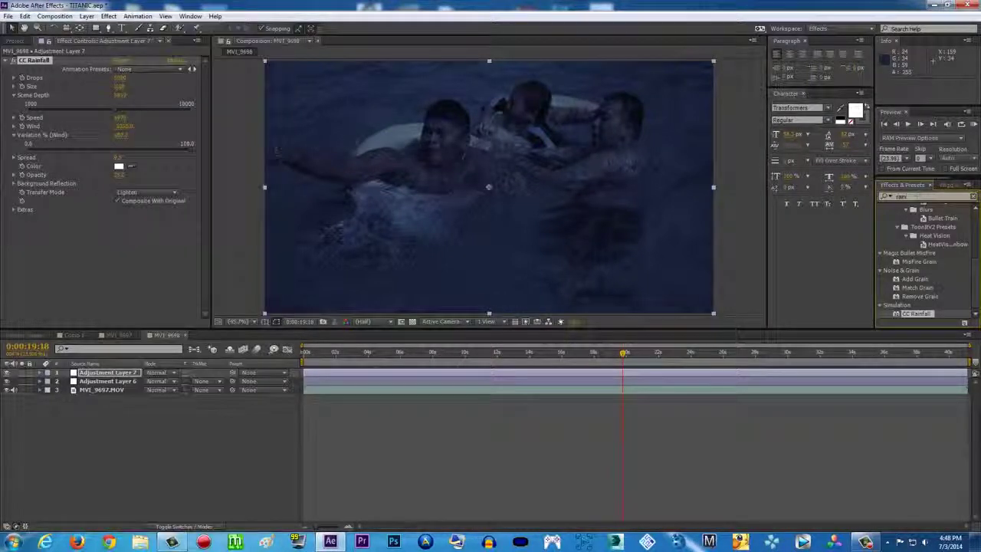
{"action": "left_click", "coordinate": [902, 197]}
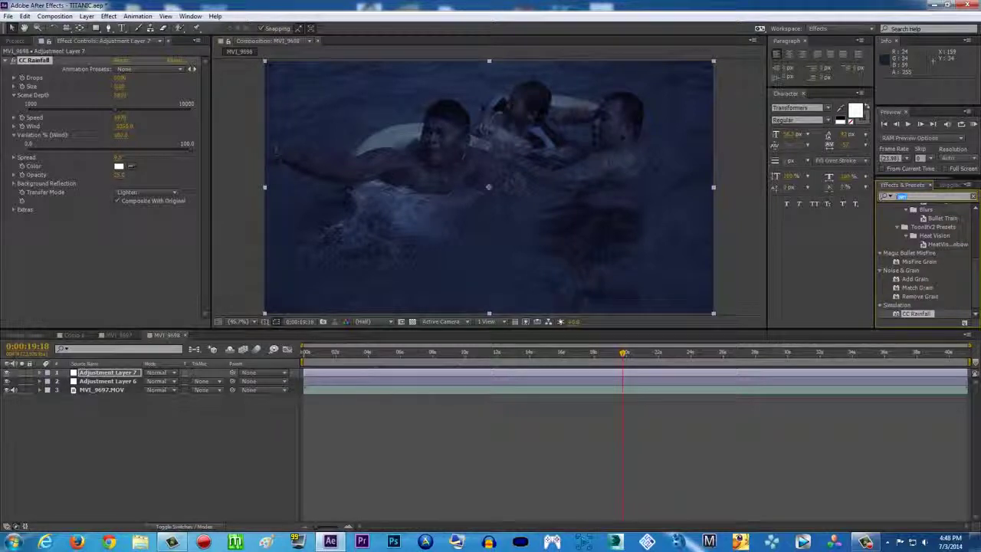
{"action": "left_click_drag", "start_coordinate": [915, 314], "coordinate": [738, 319]}
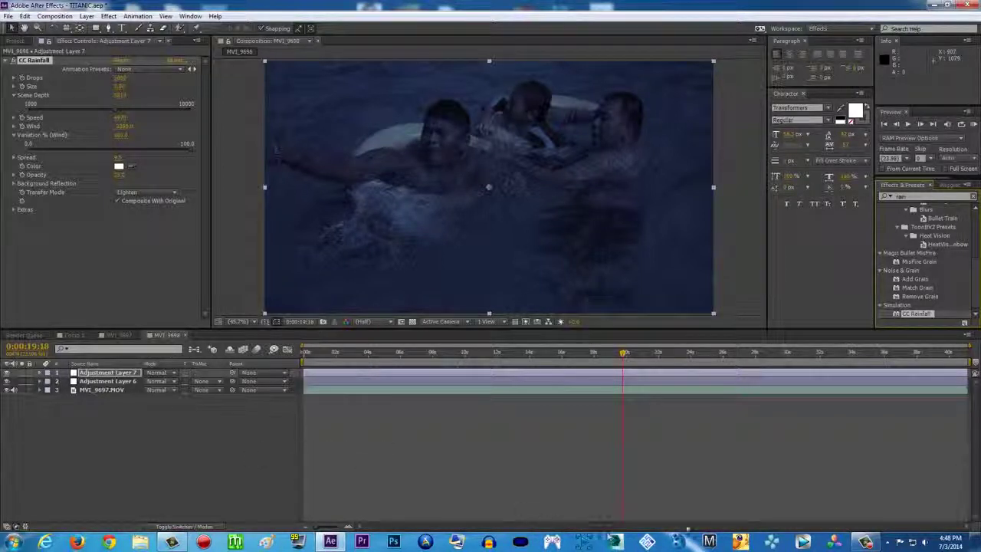
{"action": "left_click", "coordinate": [864, 544]}
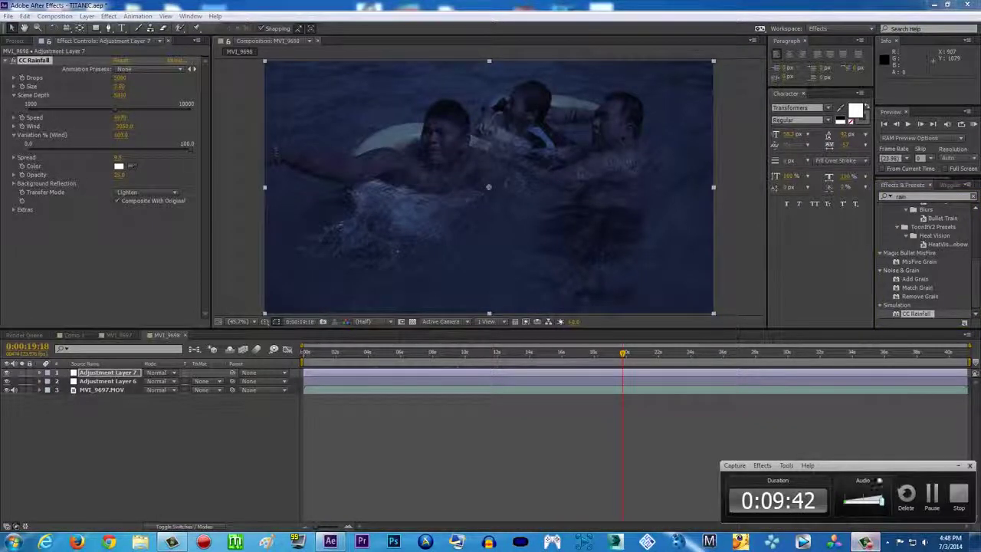
{"action": "left_click", "coordinate": [877, 436]}
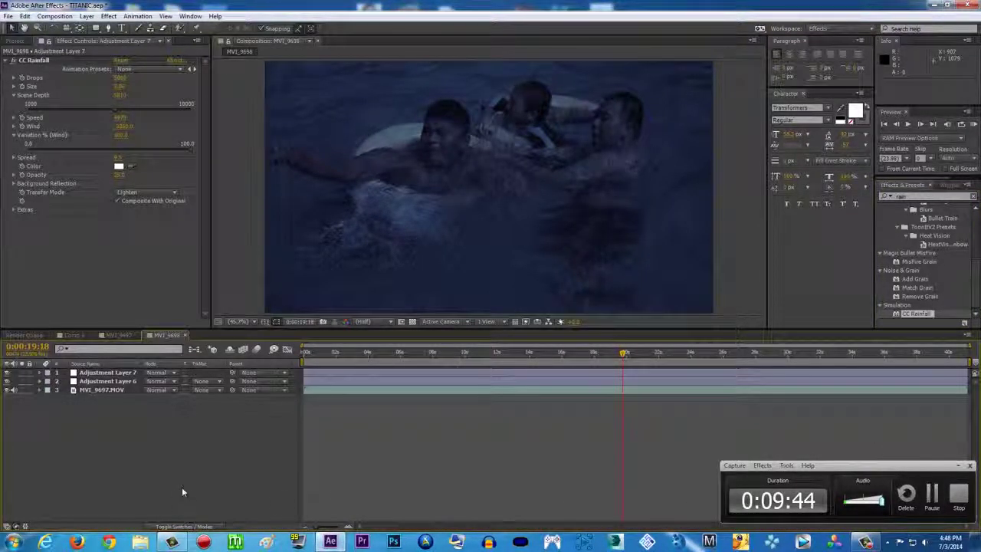